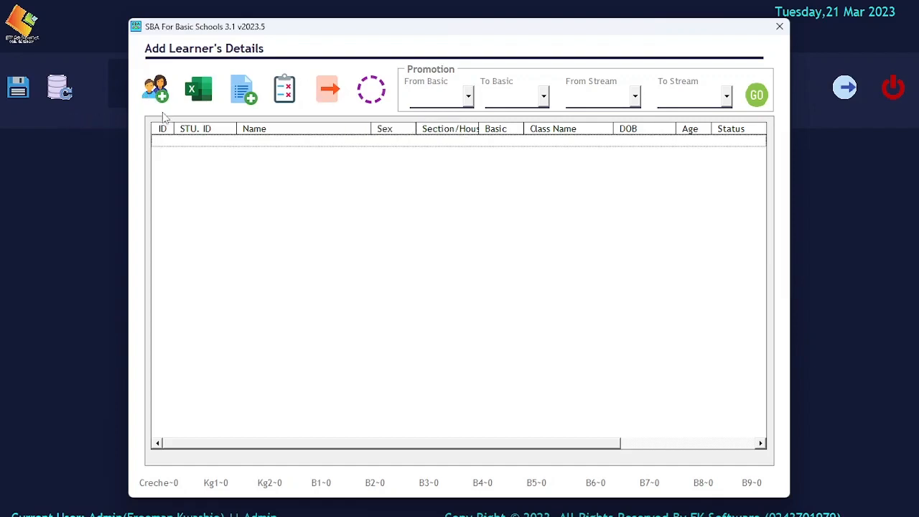
{"action": "left_click", "coordinate": [157, 92]}
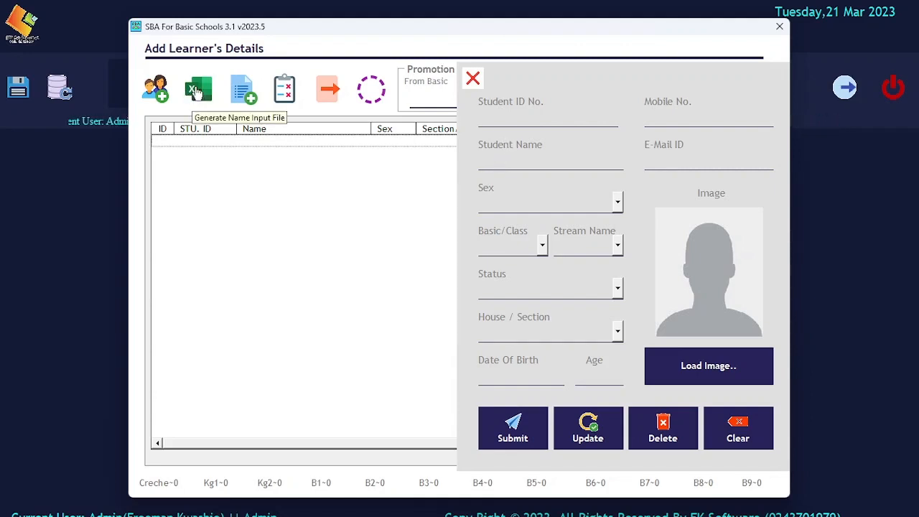
{"action": "left_click", "coordinate": [473, 79]}
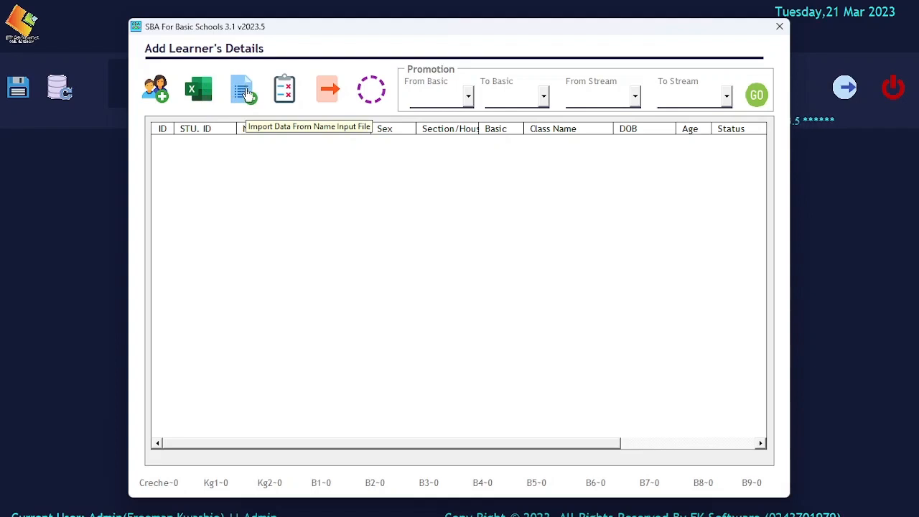
Generate the blank Name Input File spreadsheet and save it to the Desktop.
{"action": "left_click", "coordinate": [202, 93]}
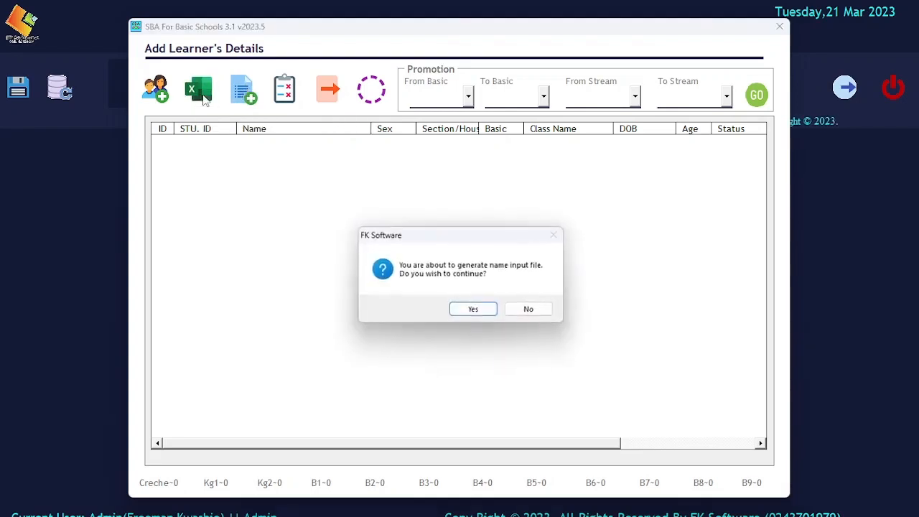
{"action": "left_click", "coordinate": [474, 309]}
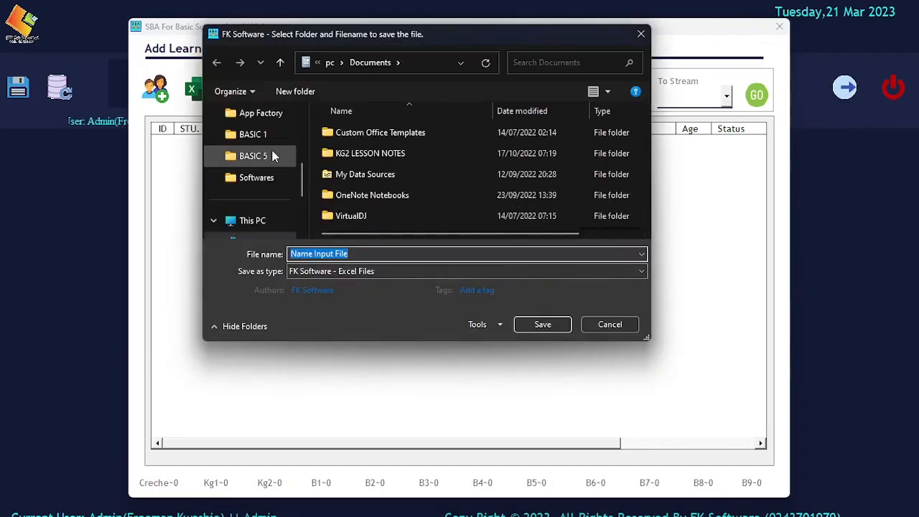
{"action": "scroll", "coordinate": [271, 156], "scroll_direction": "down", "scroll_amount": 5}
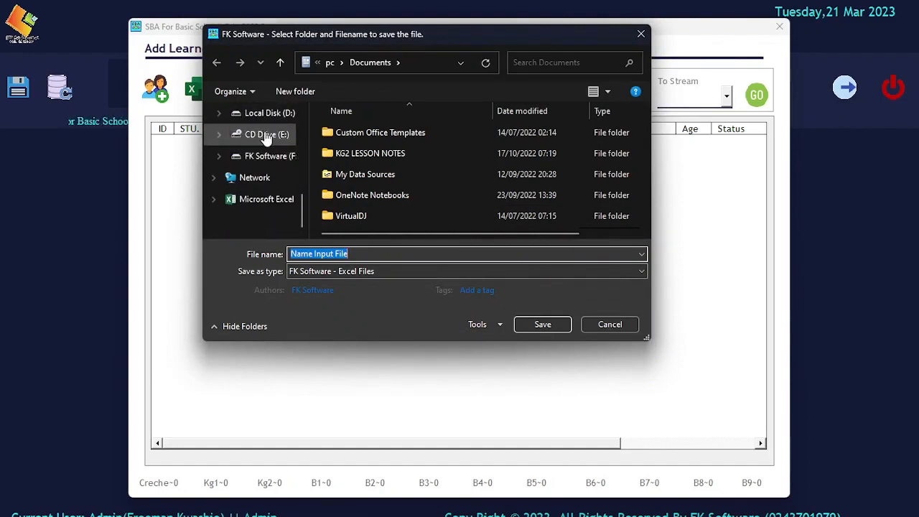
{"action": "left_click_drag", "start_coordinate": [301, 205], "coordinate": [302, 129]}
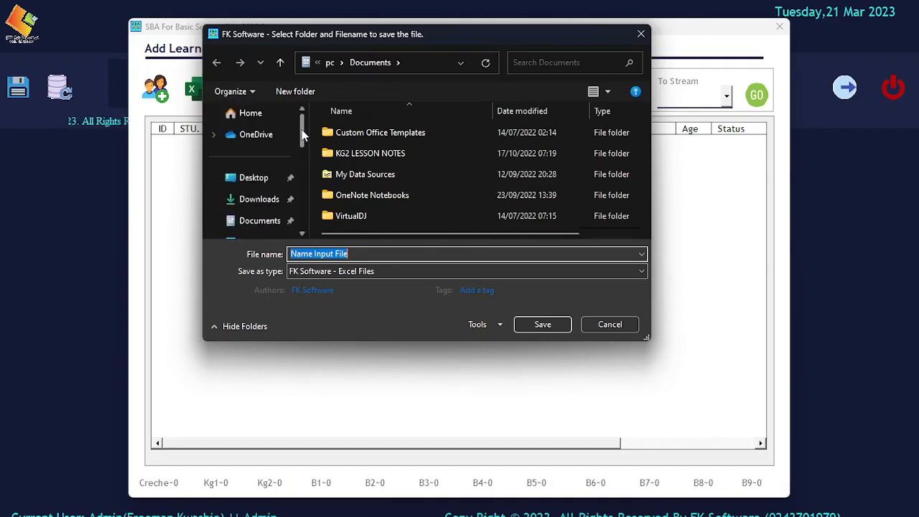
{"action": "left_click", "coordinate": [246, 180]}
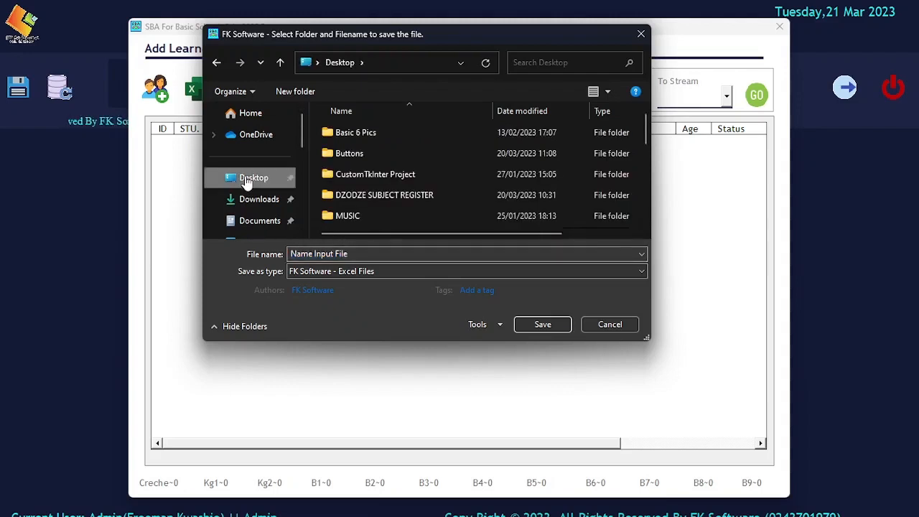
{"action": "left_click", "coordinate": [531, 326]}
{"action": "left_click", "coordinate": [513, 314]}
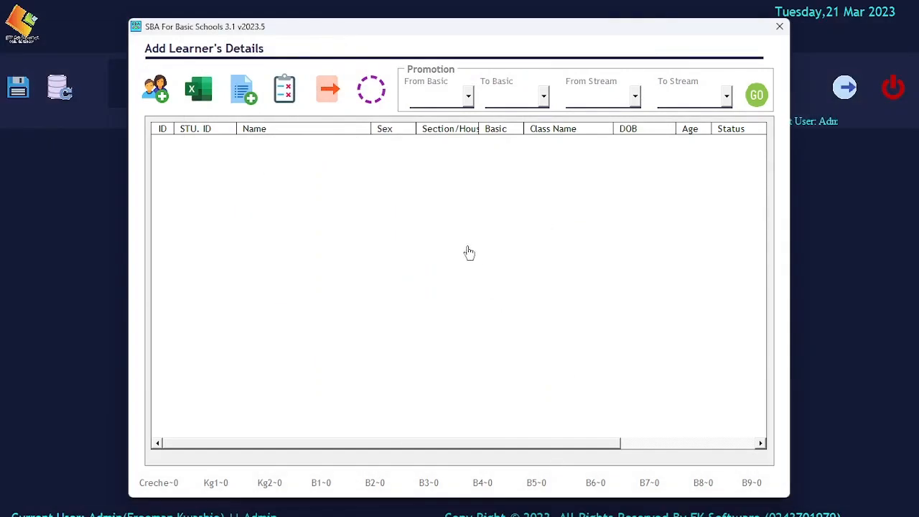
Close the Add Learner's Details window and exit SBA without saving.
{"action": "left_click", "coordinate": [779, 28]}
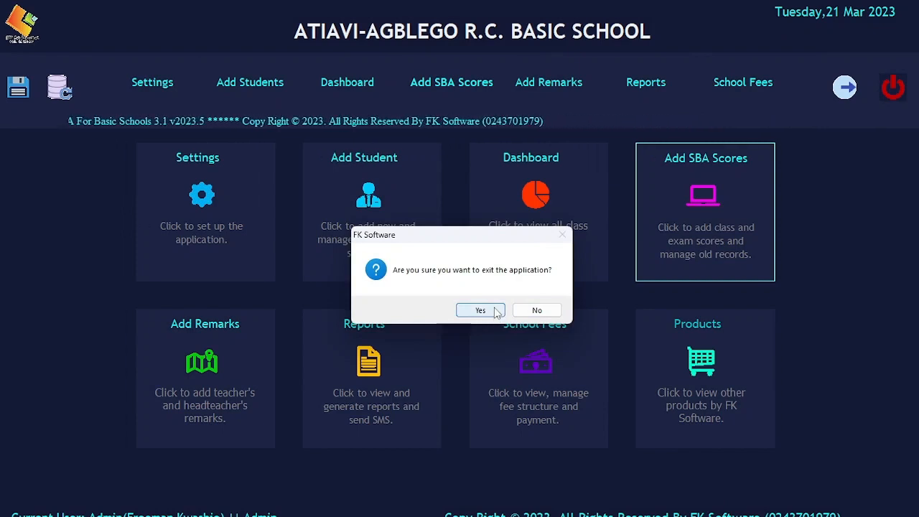
{"action": "left_click", "coordinate": [494, 311]}
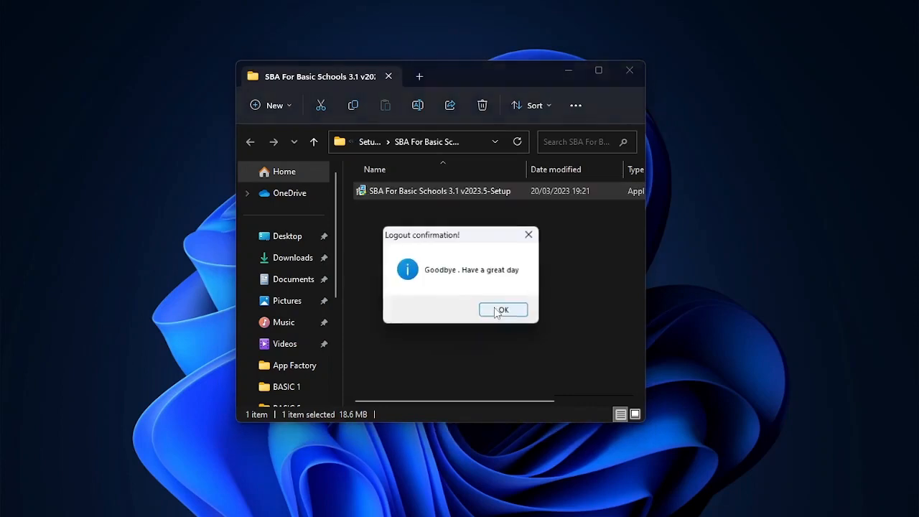
{"action": "left_click", "coordinate": [503, 310]}
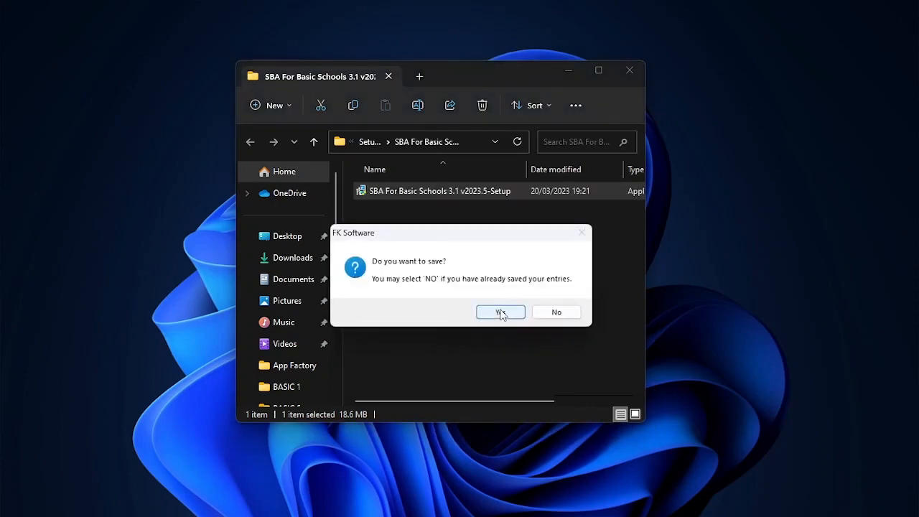
{"action": "left_click", "coordinate": [547, 313]}
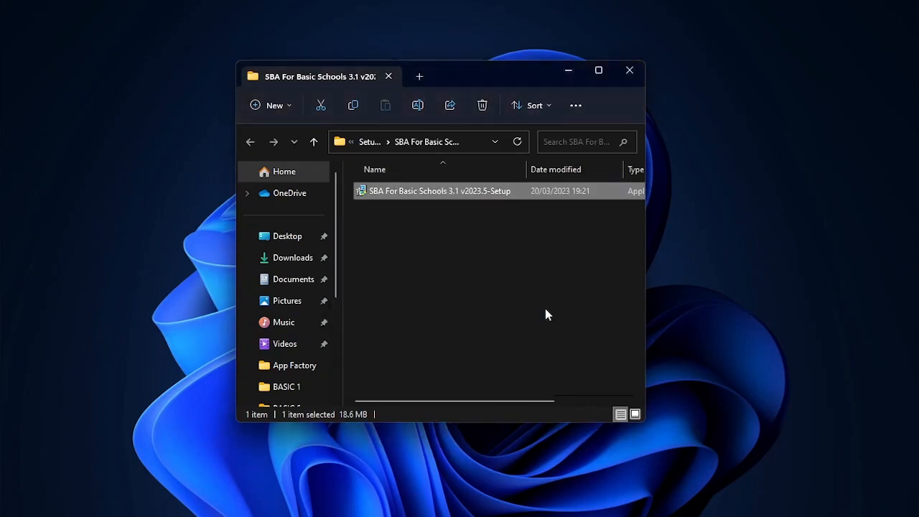
Open Name Input File from the Desktop folder in Excel.
{"action": "left_click", "coordinate": [296, 246]}
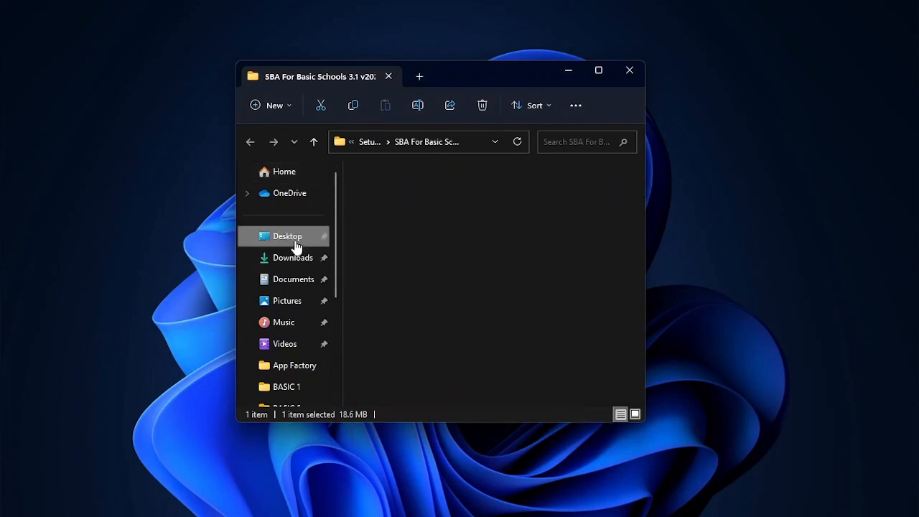
{"action": "scroll", "coordinate": [447, 258], "scroll_direction": "down", "scroll_amount": 6}
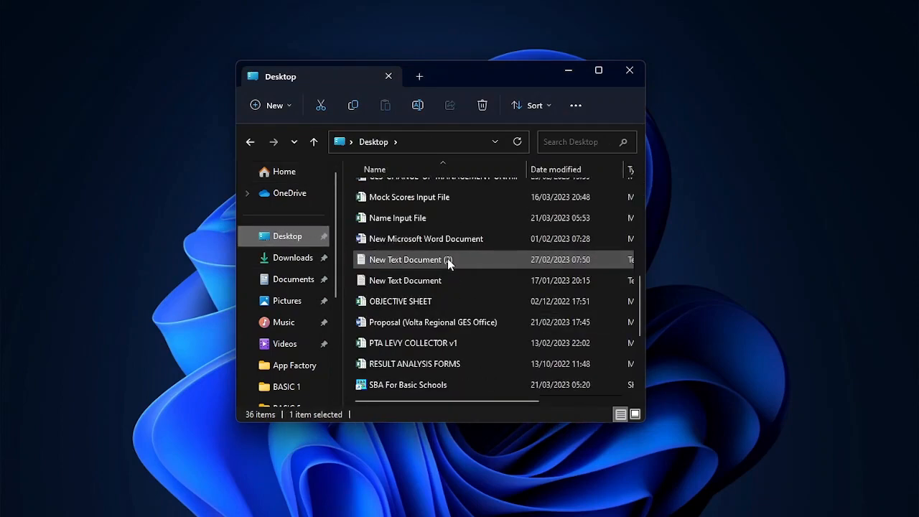
{"action": "scroll", "coordinate": [447, 258], "scroll_direction": "down", "scroll_amount": 3}
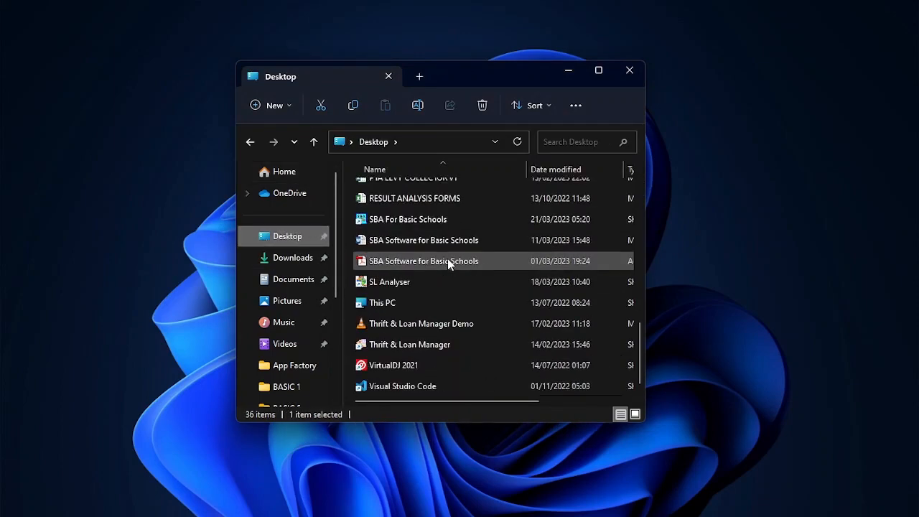
{"action": "scroll", "coordinate": [447, 262], "scroll_direction": "up", "scroll_amount": 3}
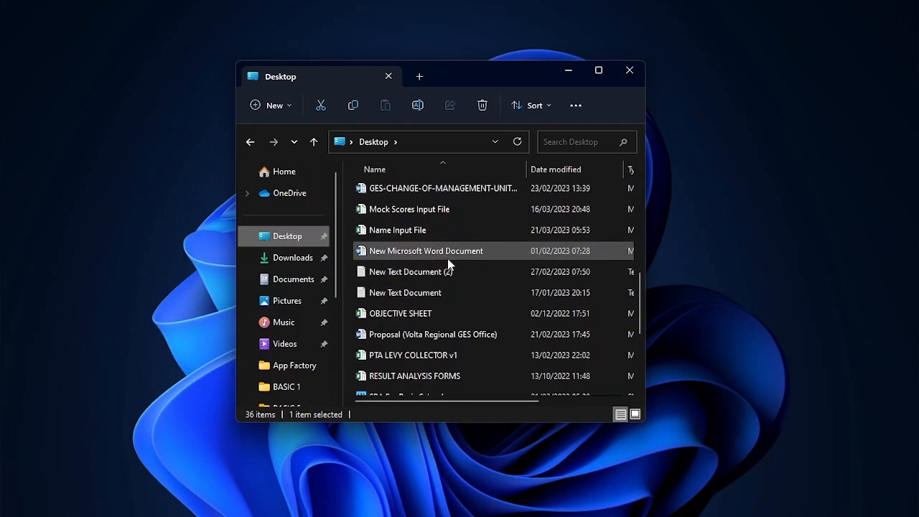
{"action": "left_click", "coordinate": [413, 230]}
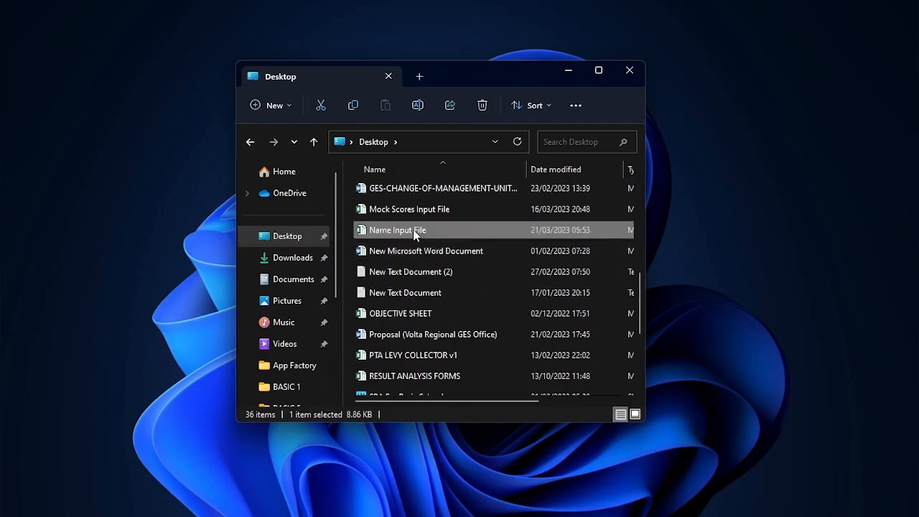
{"action": "double_click", "coordinate": [413, 230]}
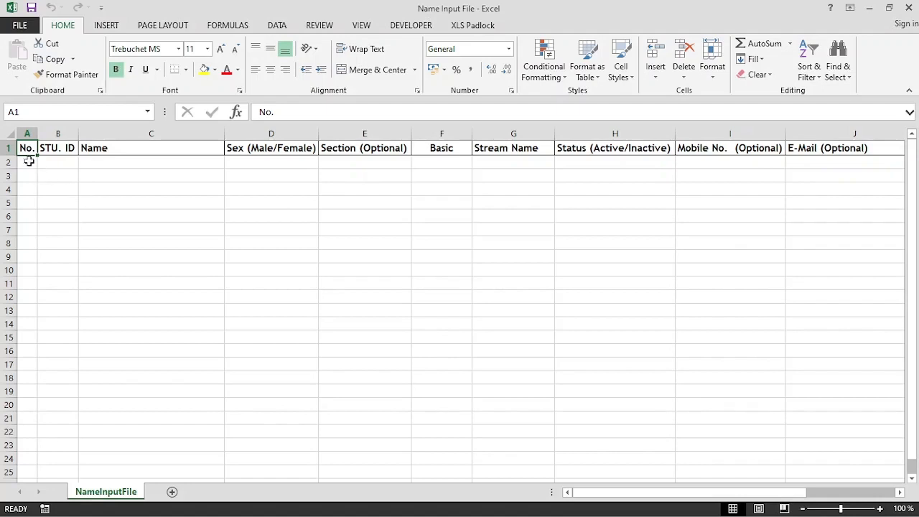
Number cells A2:A6 from 1 to 5 in the No. column.
{"action": "left_click", "coordinate": [29, 161]}
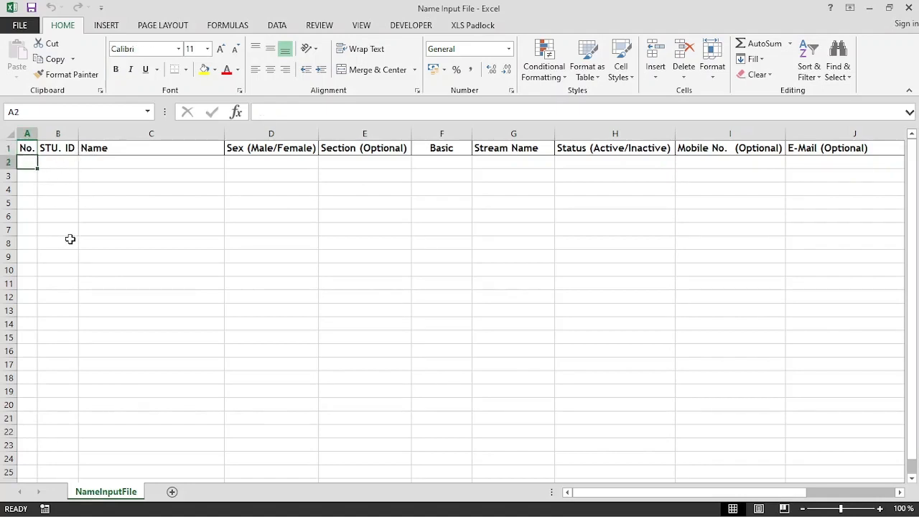
{"action": "type", "text": "1"}
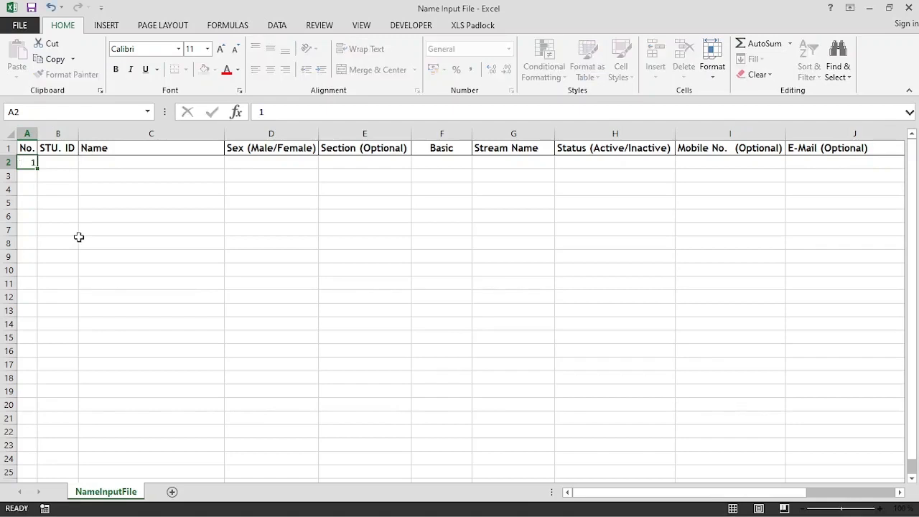
{"action": "key", "text": "Return"}
{"action": "type", "text": "2"}
{"action": "key", "text": "Return"}
{"action": "type", "text": "3"}
{"action": "key", "text": "Return"}
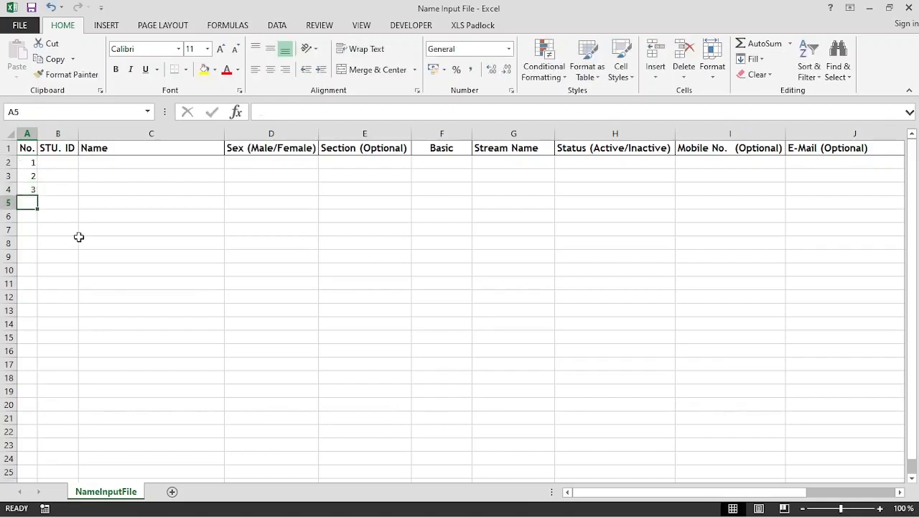
{"action": "type", "text": "4"}
{"action": "key", "text": "Return"}
{"action": "type", "text": "5"}
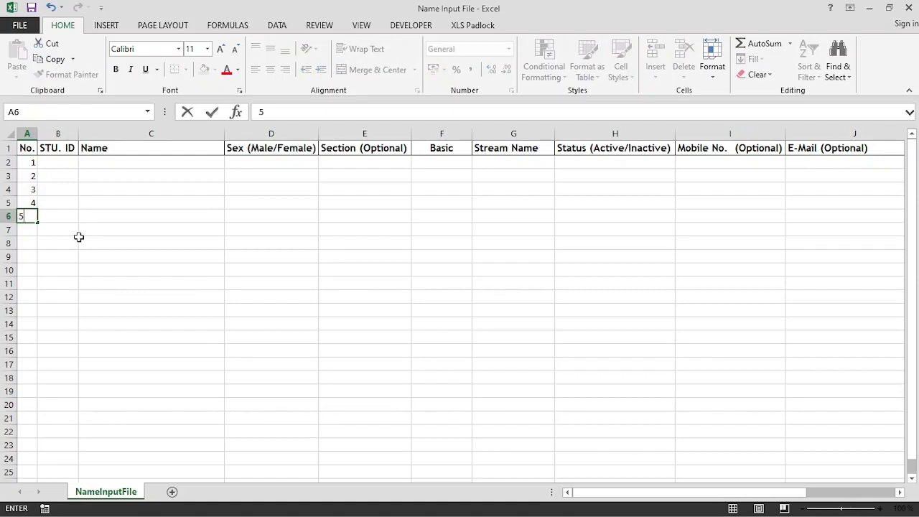
{"action": "key", "text": "Return"}
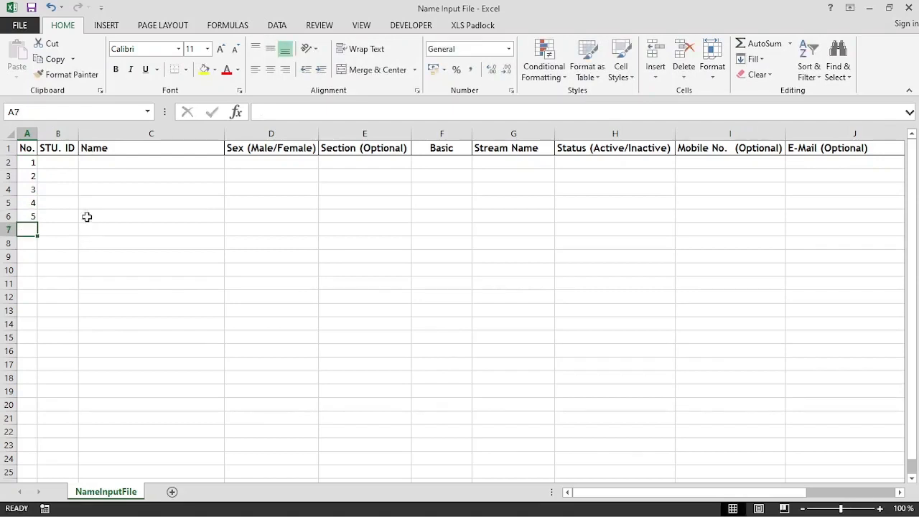
Enter student IDs AG001 in B2 and AG002 in B3.
{"action": "left_click", "coordinate": [70, 165]}
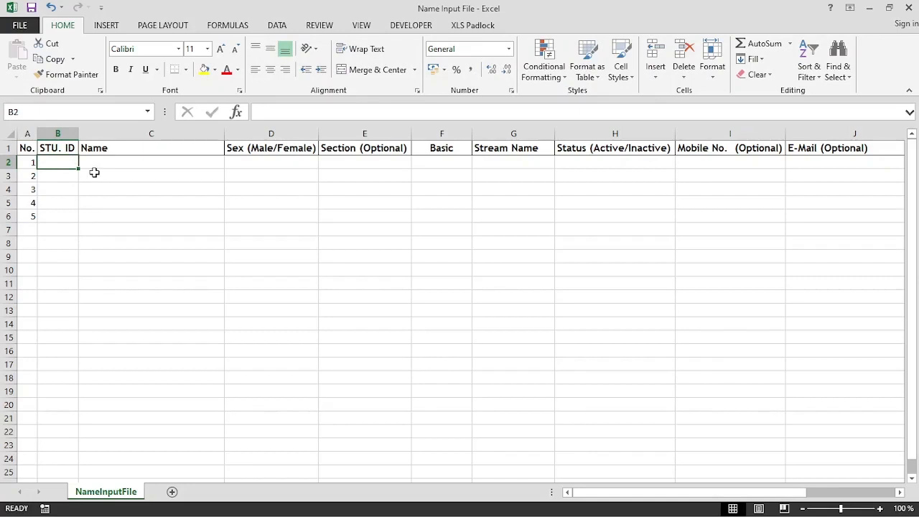
{"action": "left_click", "coordinate": [102, 165]}
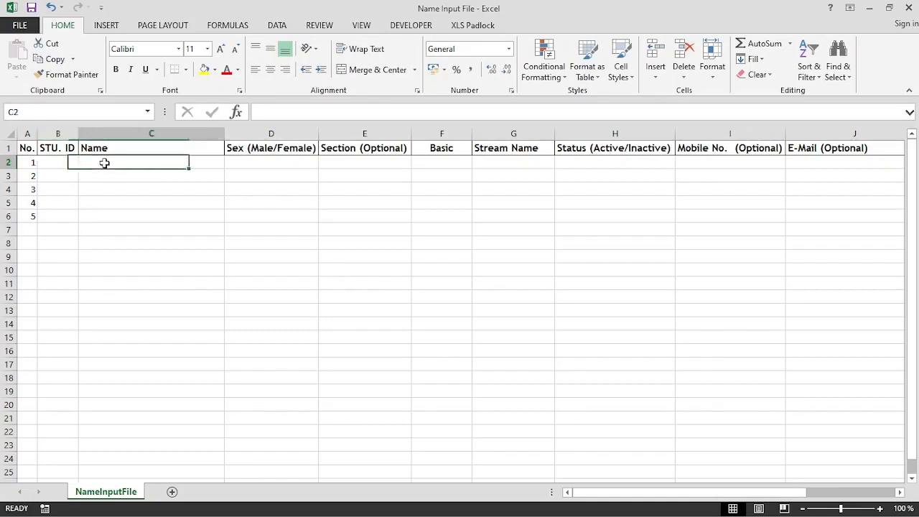
{"action": "left_click", "coordinate": [75, 164]}
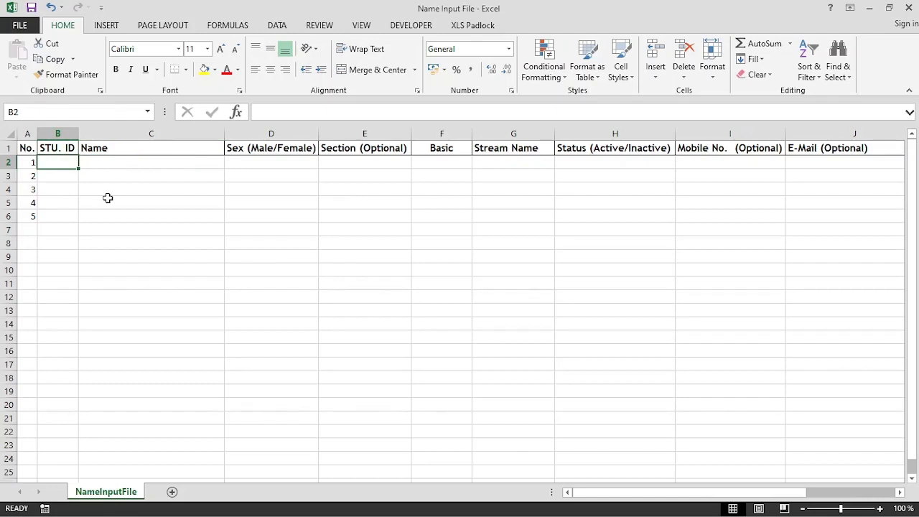
{"action": "type", "text": "AG"}
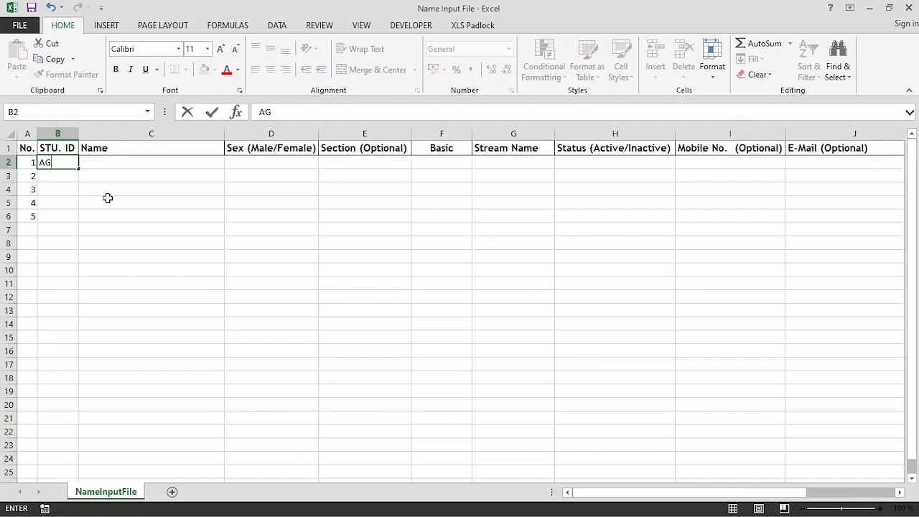
{"action": "type", "text": "001"}
{"action": "key", "text": "Return"}
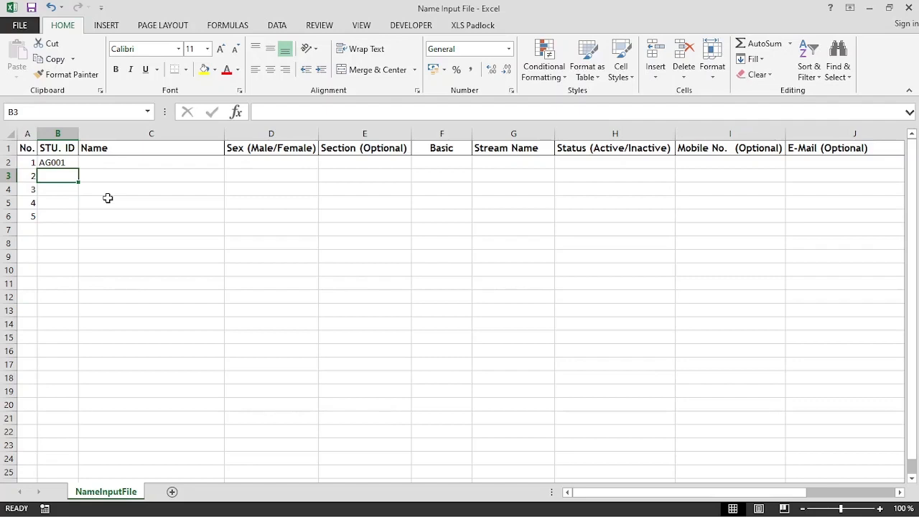
{"action": "type", "text": "AG002"}
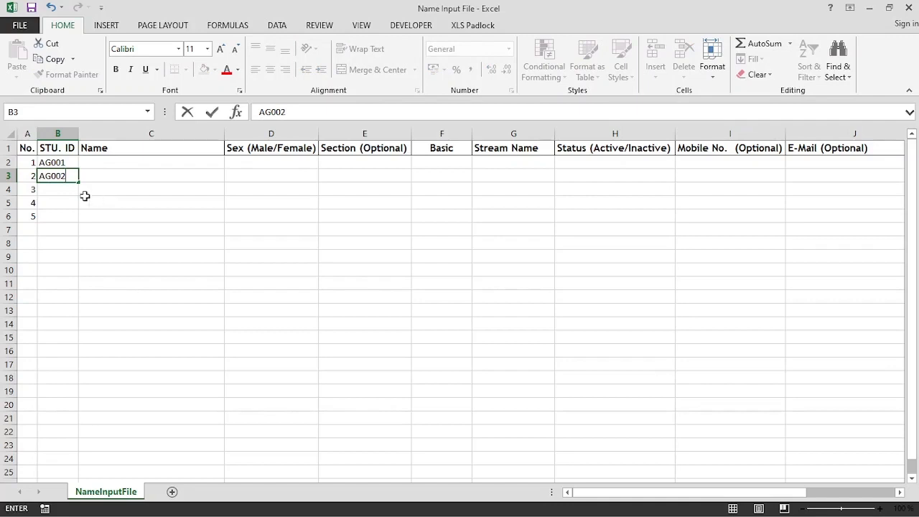
{"action": "left_click", "coordinate": [75, 202]}
Auto-fill the student IDs down to AG009 in B10 without formatting.
{"action": "left_click_drag", "start_coordinate": [71, 161], "coordinate": [73, 174]}
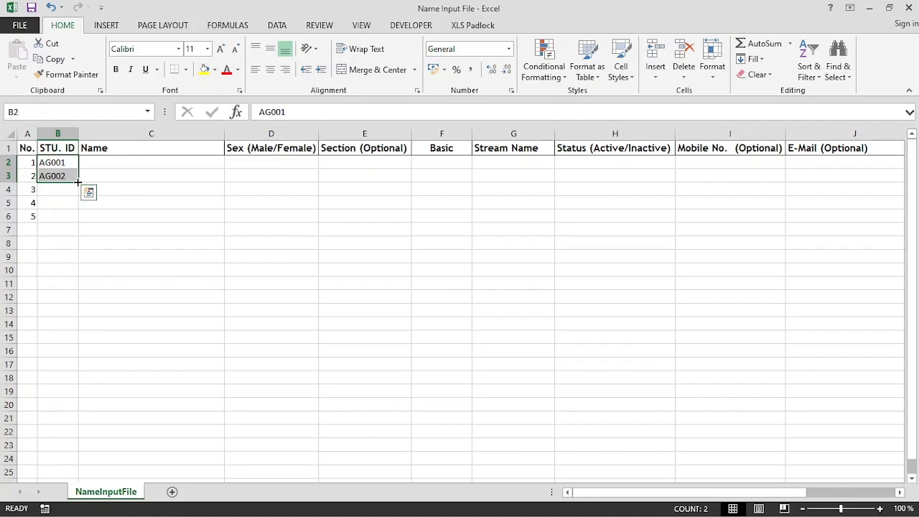
{"action": "left_click_drag", "start_coordinate": [78, 182], "coordinate": [84, 283]}
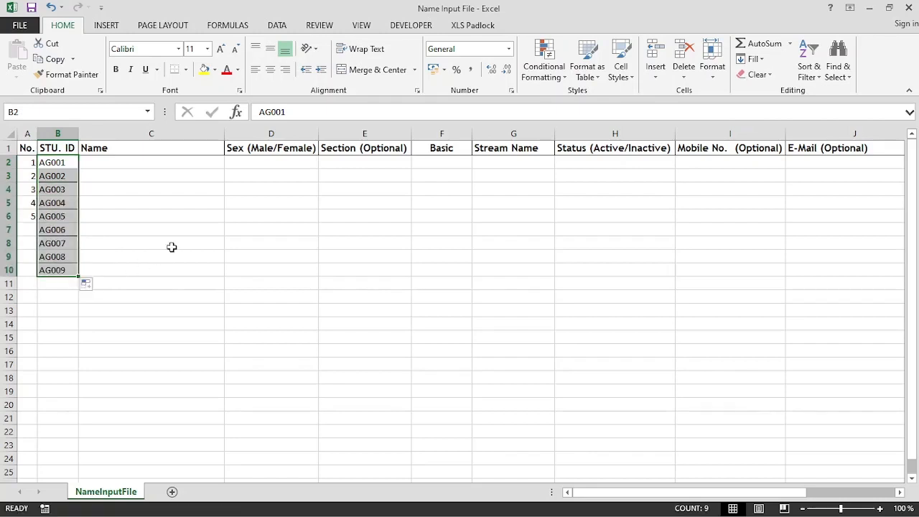
{"action": "left_click", "coordinate": [89, 286]}
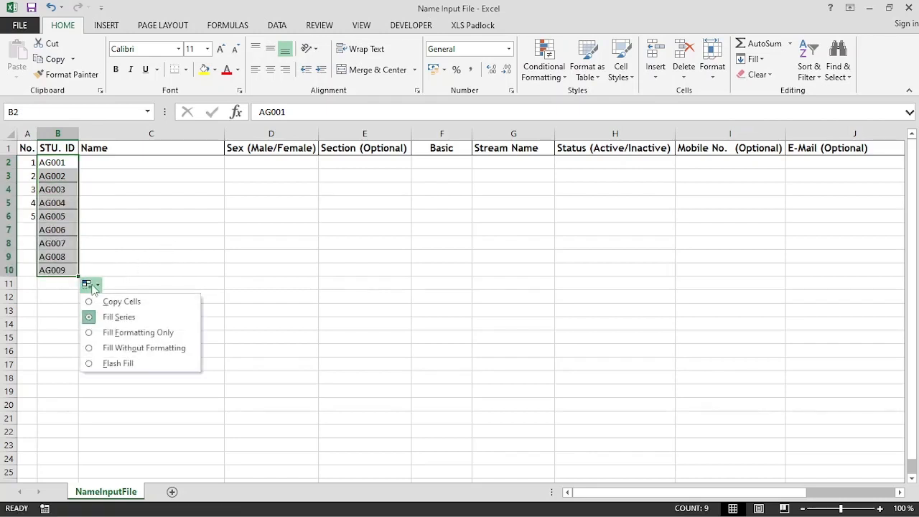
{"action": "left_click", "coordinate": [140, 349]}
{"action": "left_click", "coordinate": [199, 305]}
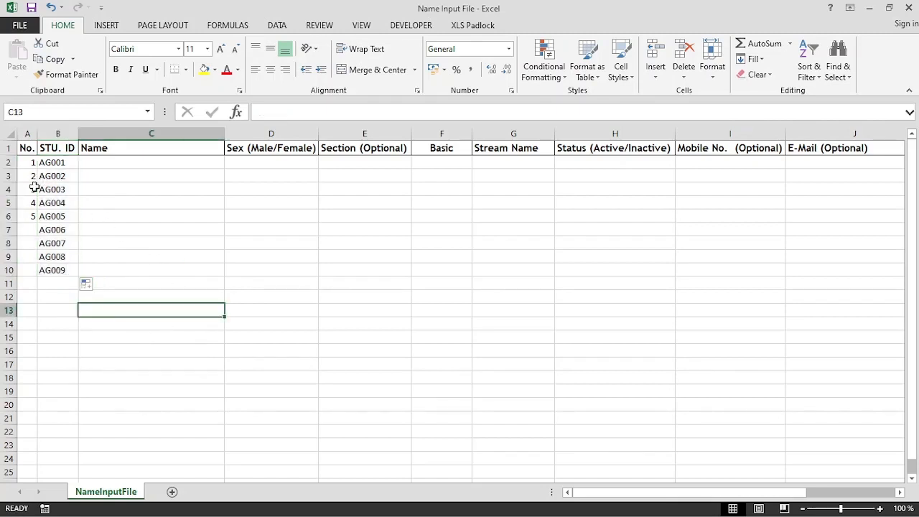
Extend the No. column numbering from 1–5 down to 9 in A10.
{"action": "left_click_drag", "start_coordinate": [30, 163], "coordinate": [32, 274]}
{"action": "left_click", "coordinate": [204, 245]}
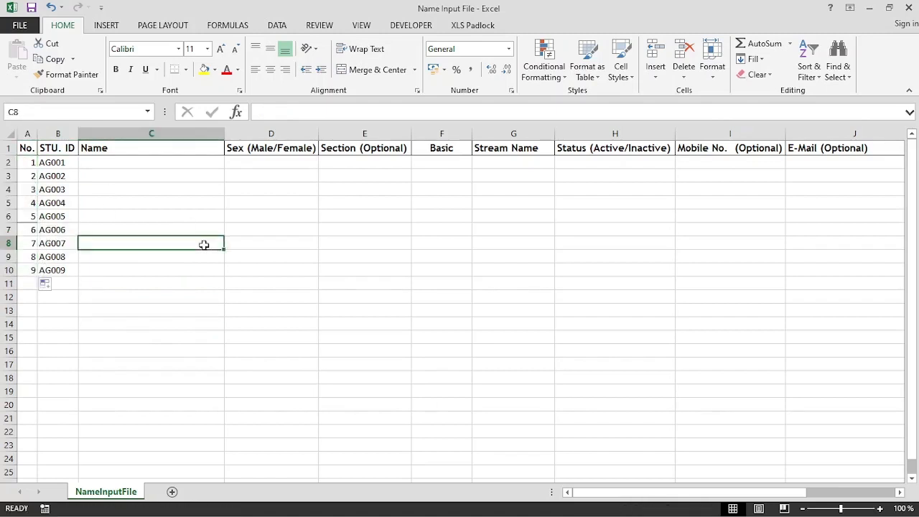
{"action": "left_click", "coordinate": [164, 165]}
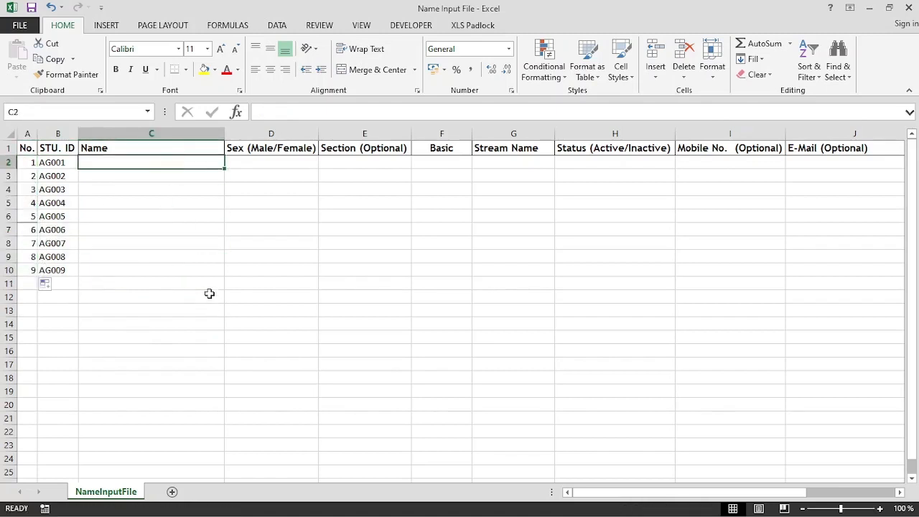
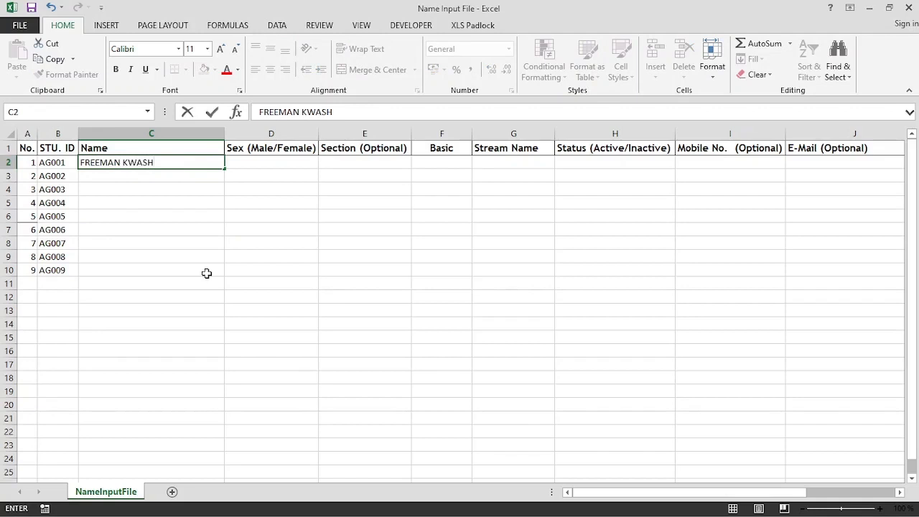
Enter the first learner's full name in C2 and fill it down to C10 without formatting.
{"action": "key", "text": "Return"}
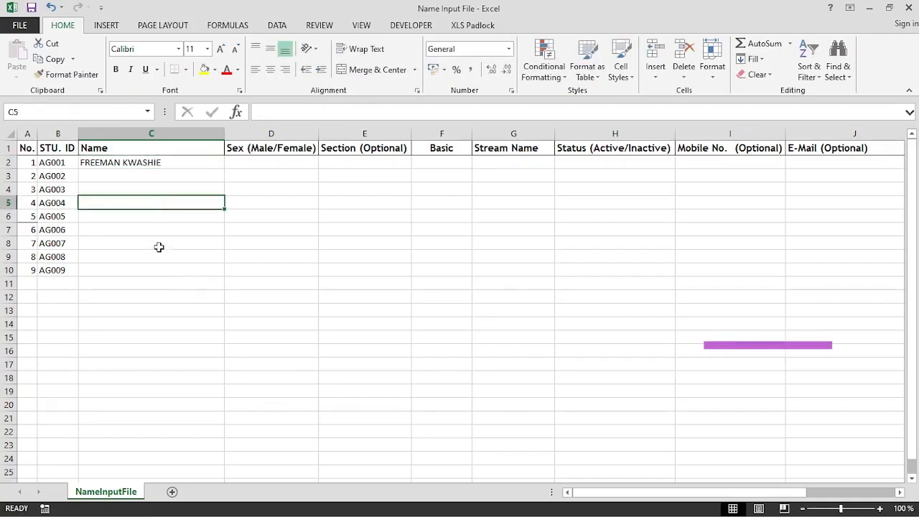
{"action": "left_click", "coordinate": [159, 269]}
{"action": "left_click", "coordinate": [159, 282]}
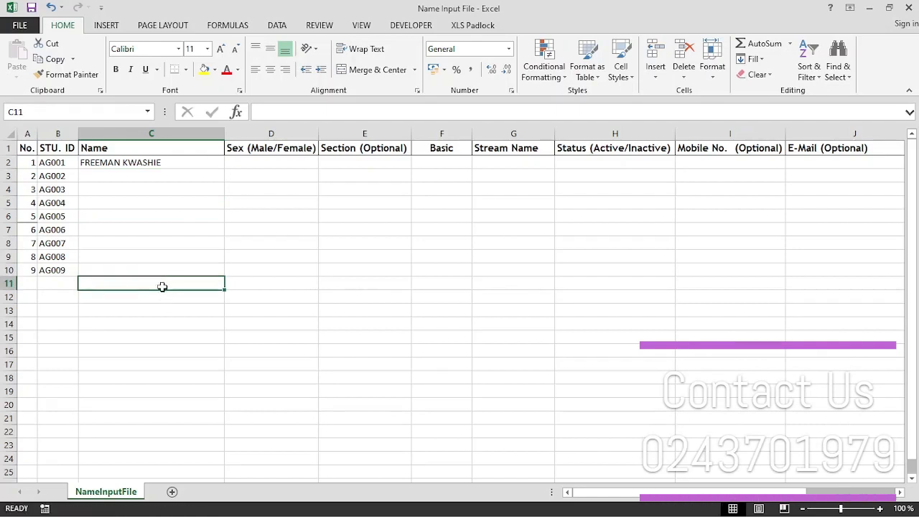
{"action": "left_click", "coordinate": [171, 166]}
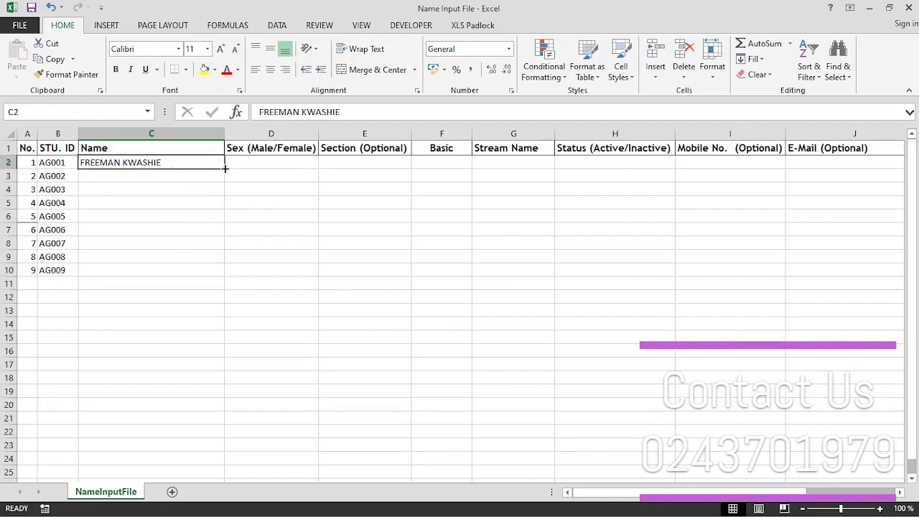
{"action": "left_click_drag", "start_coordinate": [225, 167], "coordinate": [221, 274]}
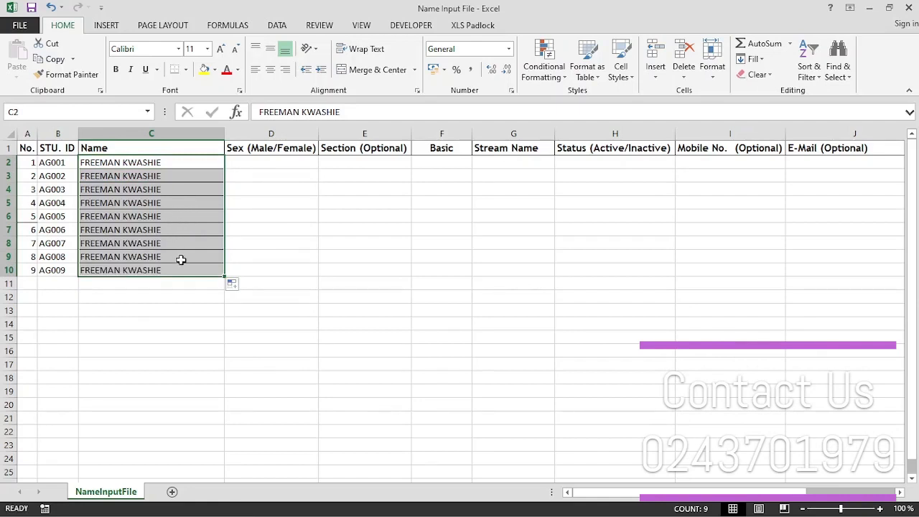
{"action": "left_click", "coordinate": [233, 284]}
{"action": "left_click", "coordinate": [255, 333]}
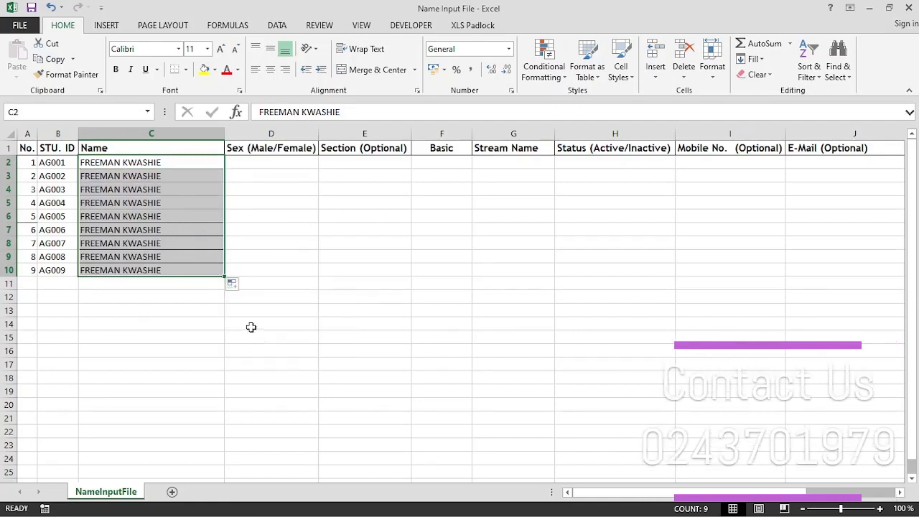
{"action": "left_click", "coordinate": [184, 252]}
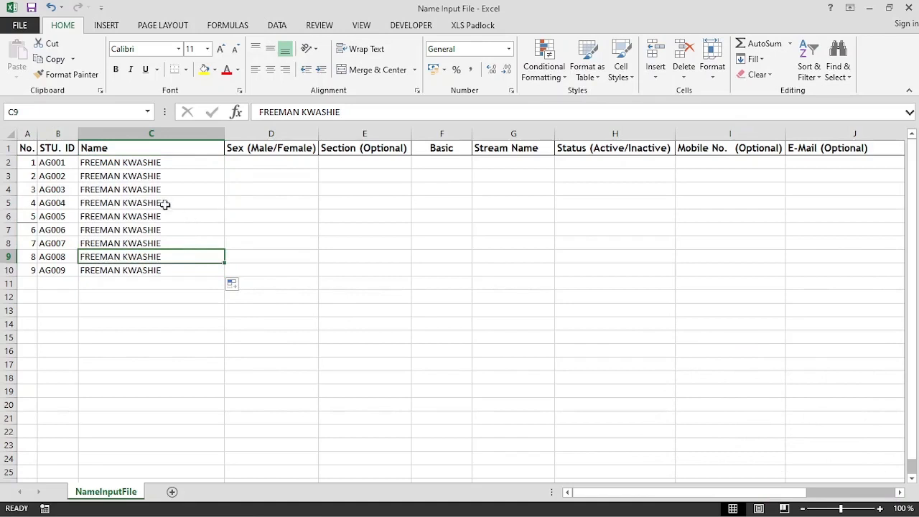
Edit C2 and C3 to hold the first and second learners' full names.
{"action": "double_click", "coordinate": [165, 163]}
{"action": "left_click_drag", "start_coordinate": [165, 163], "coordinate": [123, 163]}
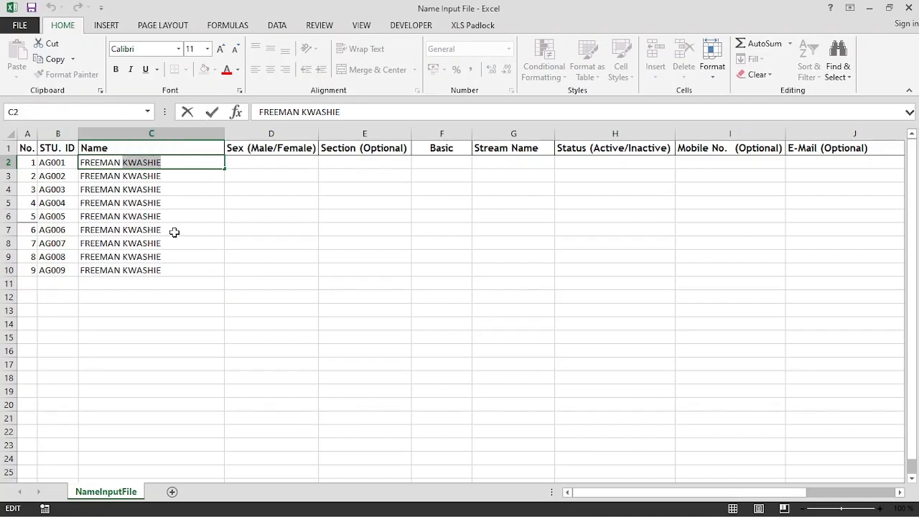
{"action": "type", "text": "JO"}
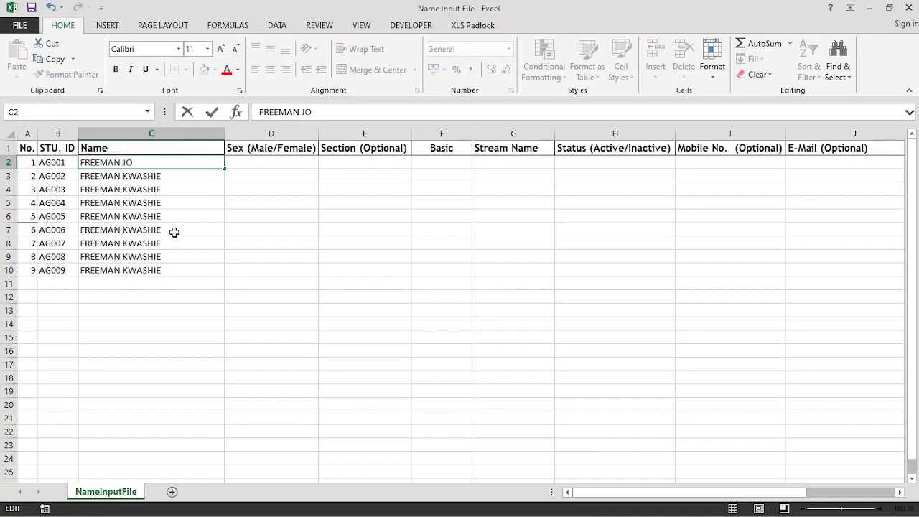
{"action": "type", "text": "HN"}
{"action": "double_click", "coordinate": [167, 176]}
{"action": "double_click", "coordinate": [154, 175]}
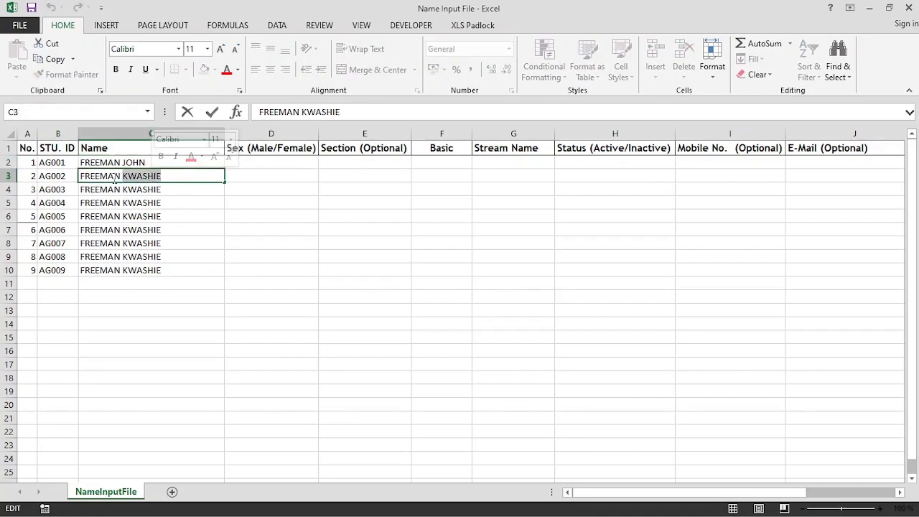
{"action": "left_click", "coordinate": [146, 179]}
{"action": "left_click_drag", "start_coordinate": [146, 179], "coordinate": [70, 180]}
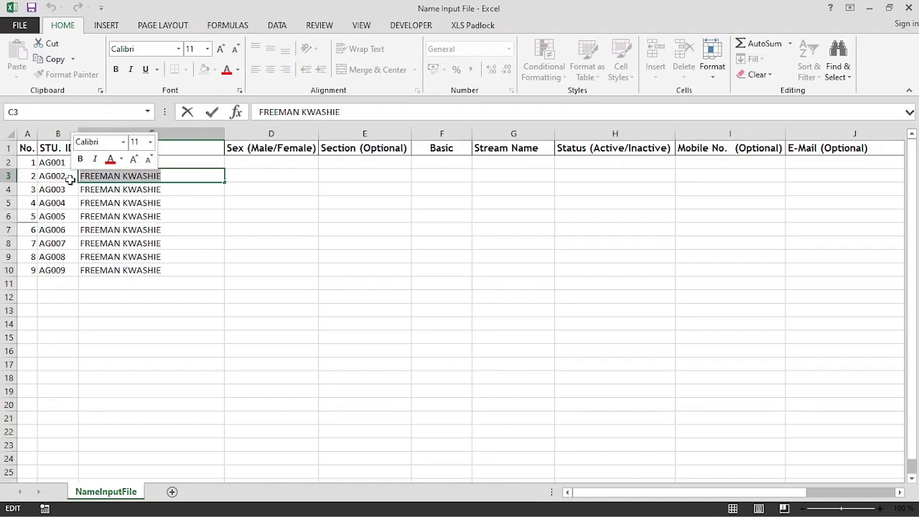
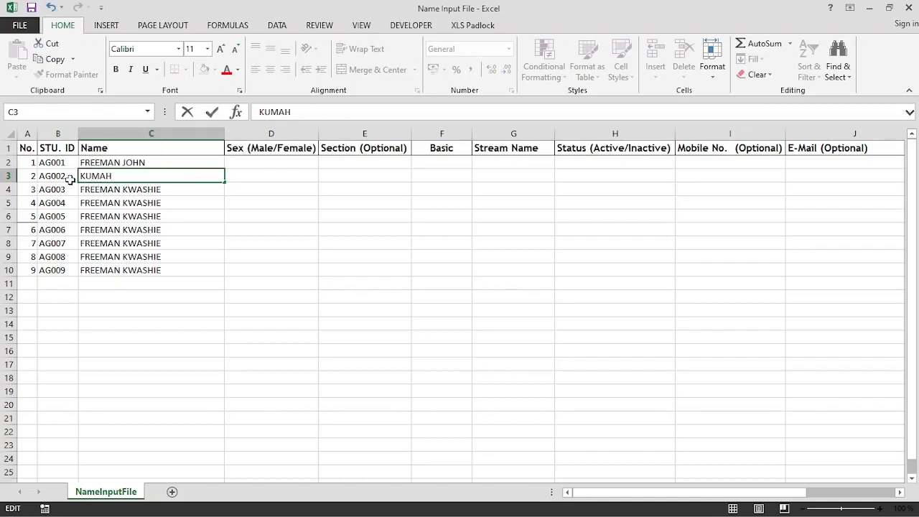
{"action": "key", "text": "Return"}
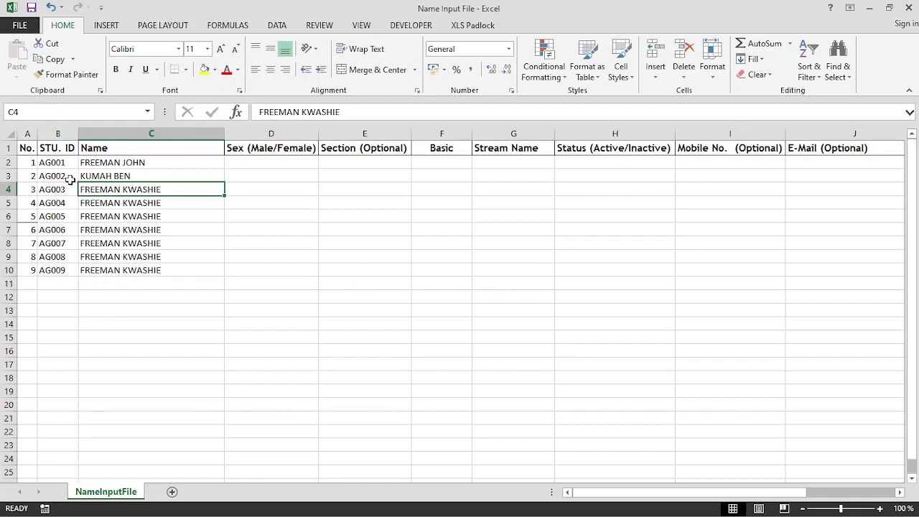
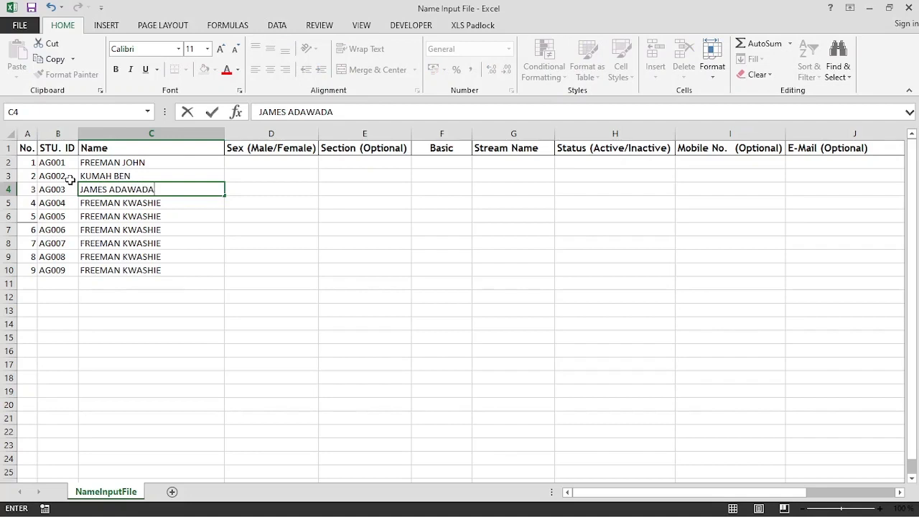
Type the full names of learners three to six into C4:C7.
{"action": "key", "text": "Return"}
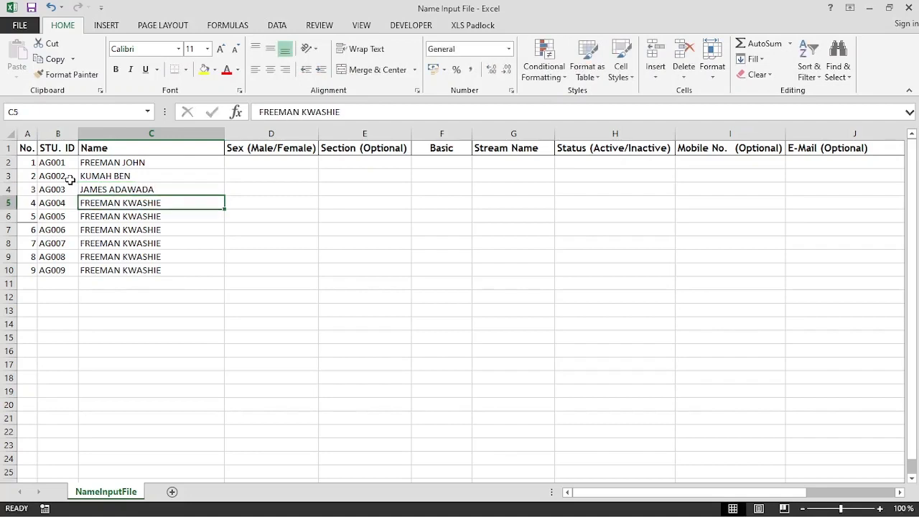
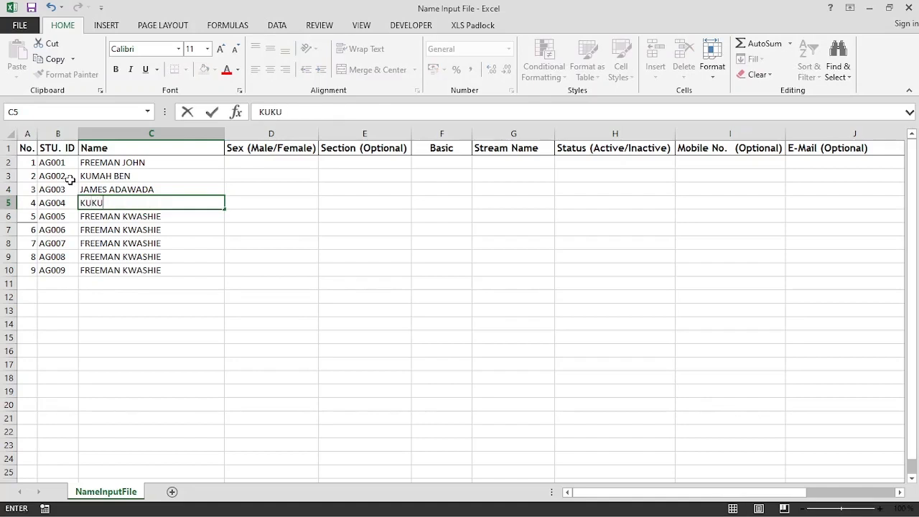
{"action": "key", "text": "Return"}
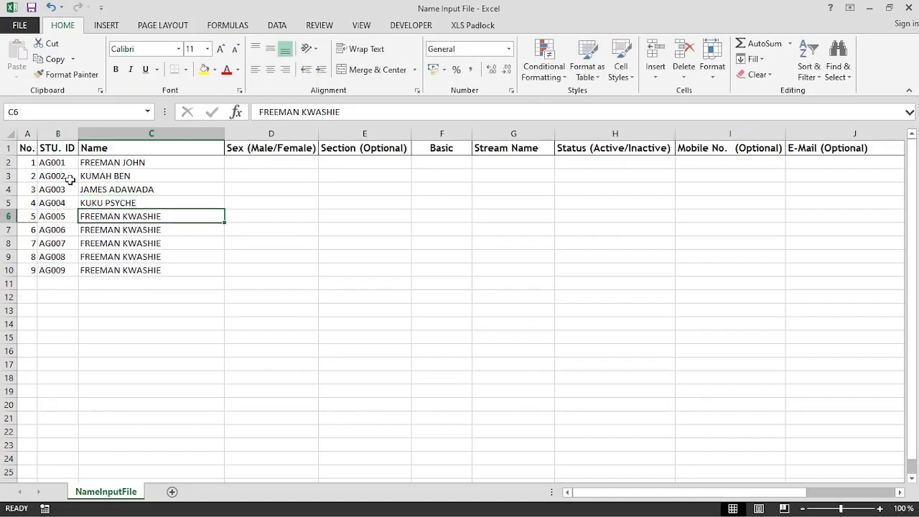
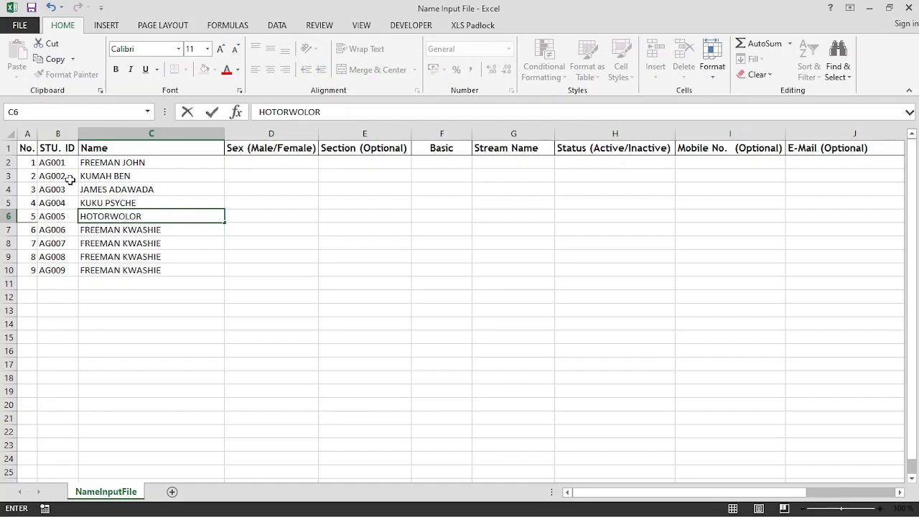
{"action": "key", "text": "Return"}
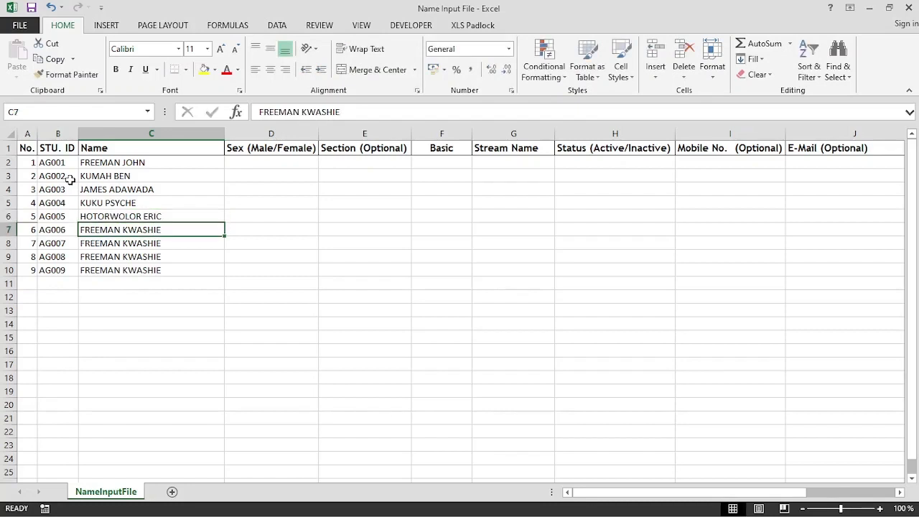
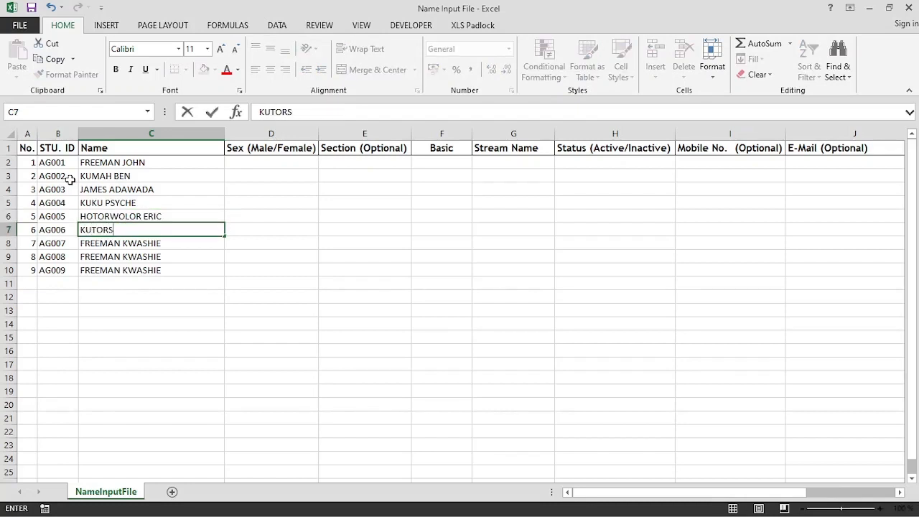
{"action": "key", "text": "Return"}
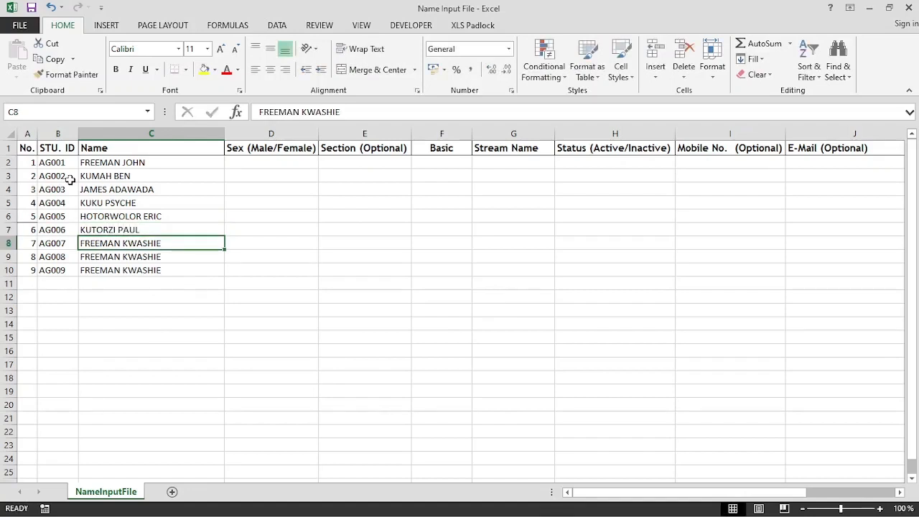
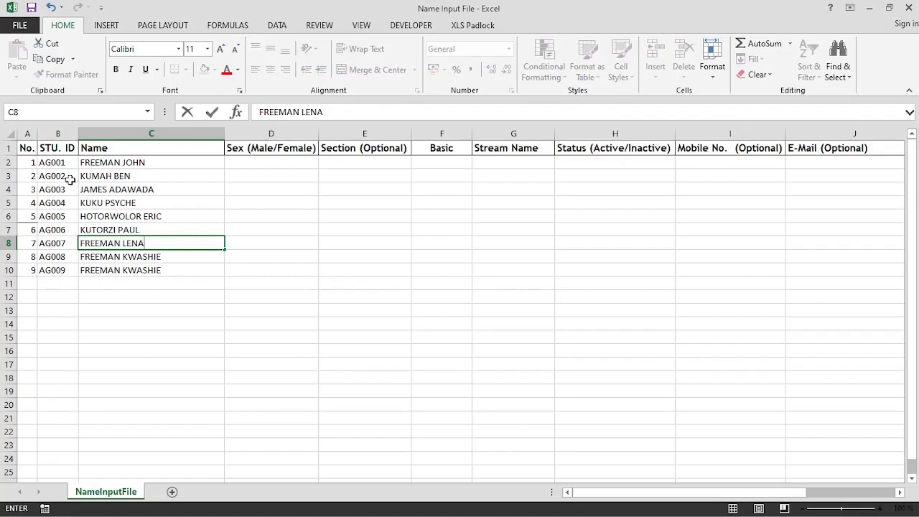
Type the full names of learners seven to nine into C8:C10.
{"action": "key", "text": "Return"}
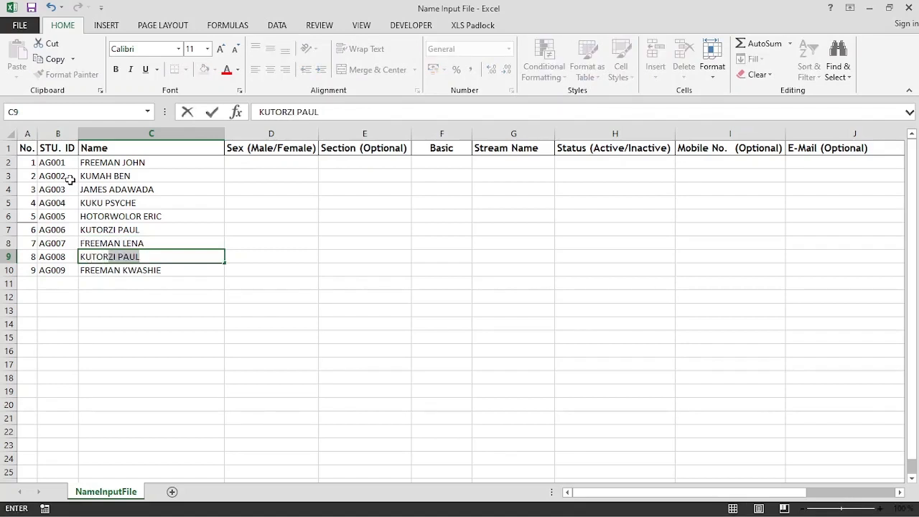
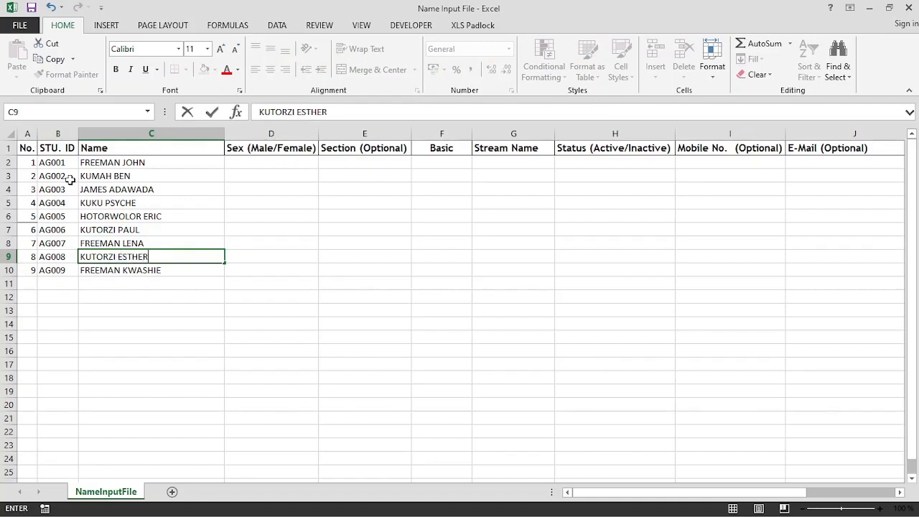
{"action": "key", "text": "Return"}
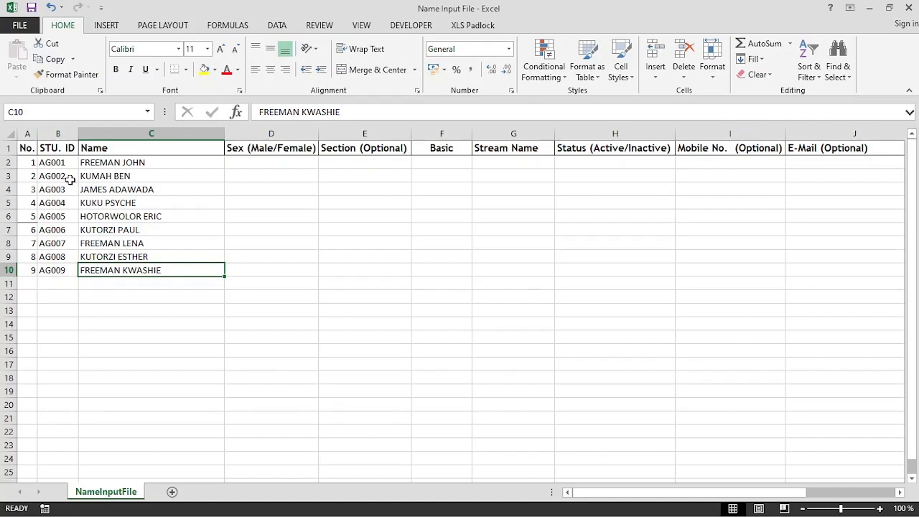
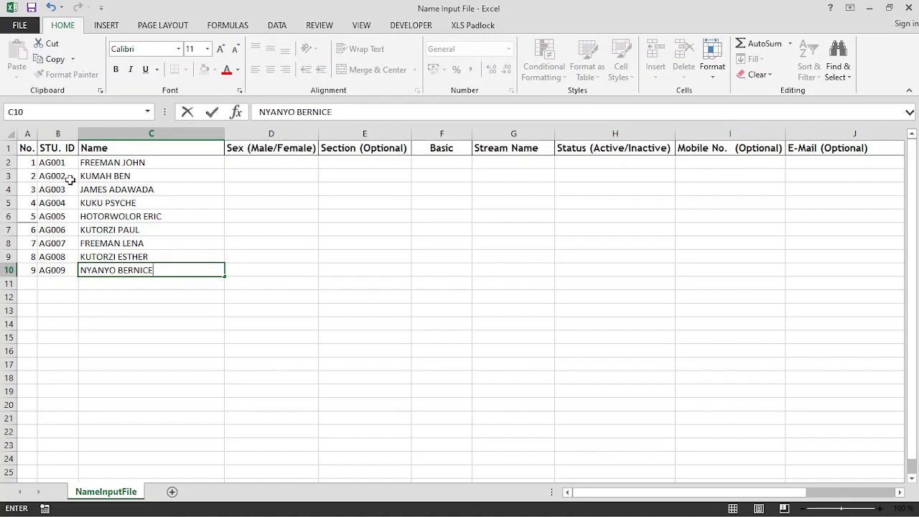
{"action": "key", "text": "Return"}
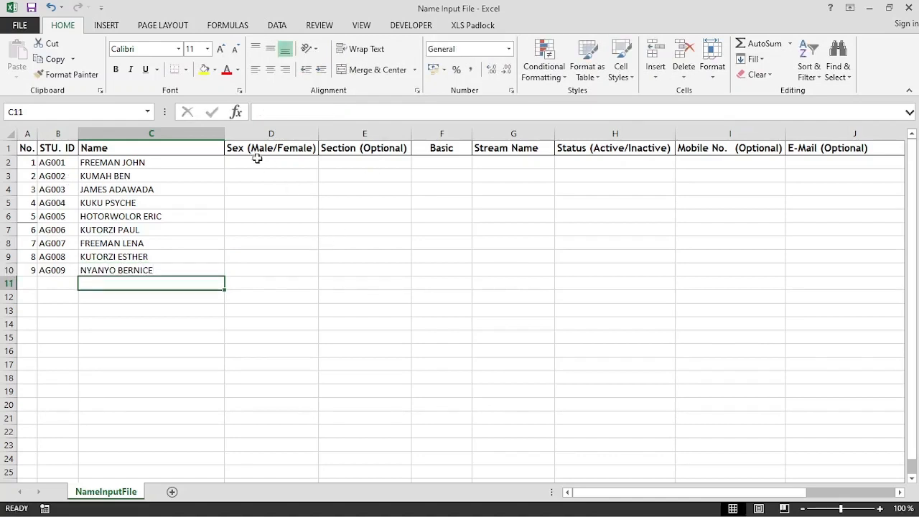
Set Sex to Male for the first six learners in D2:D7.
{"action": "left_click", "coordinate": [257, 160]}
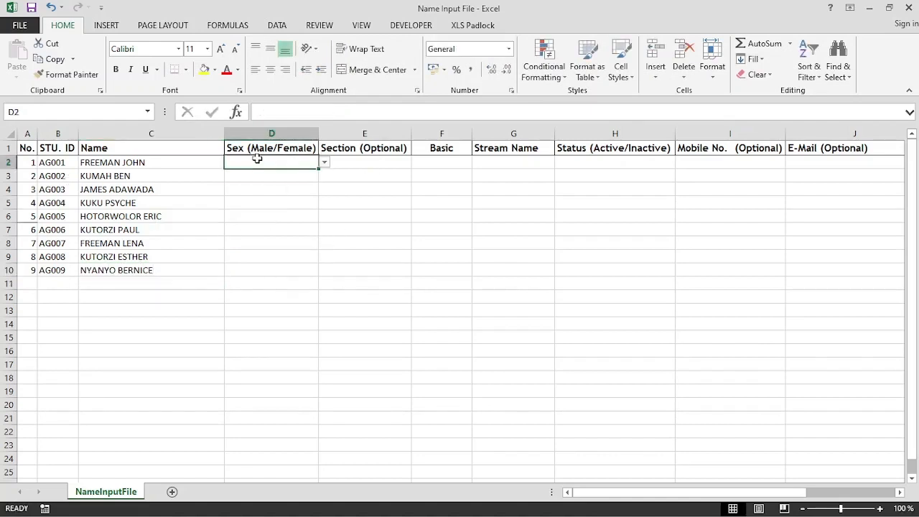
{"action": "left_click", "coordinate": [325, 164]}
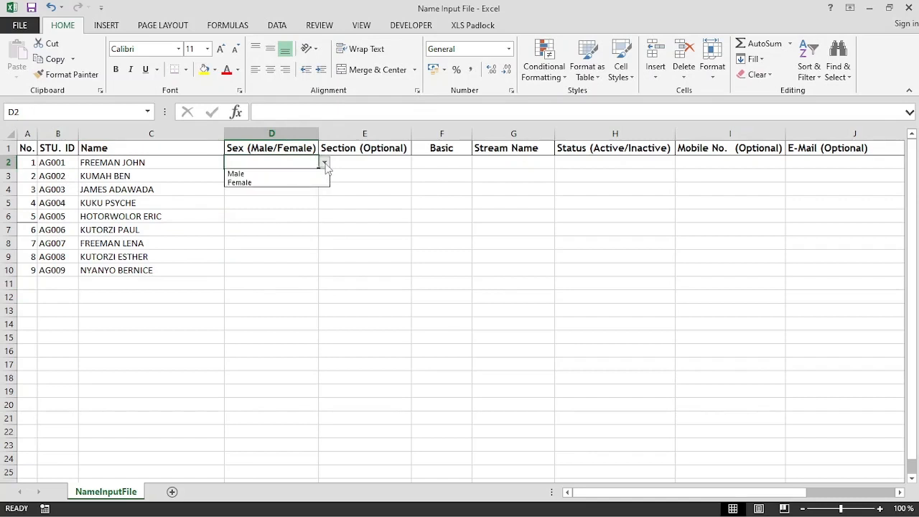
{"action": "left_click", "coordinate": [297, 175]}
{"action": "left_click", "coordinate": [304, 176]}
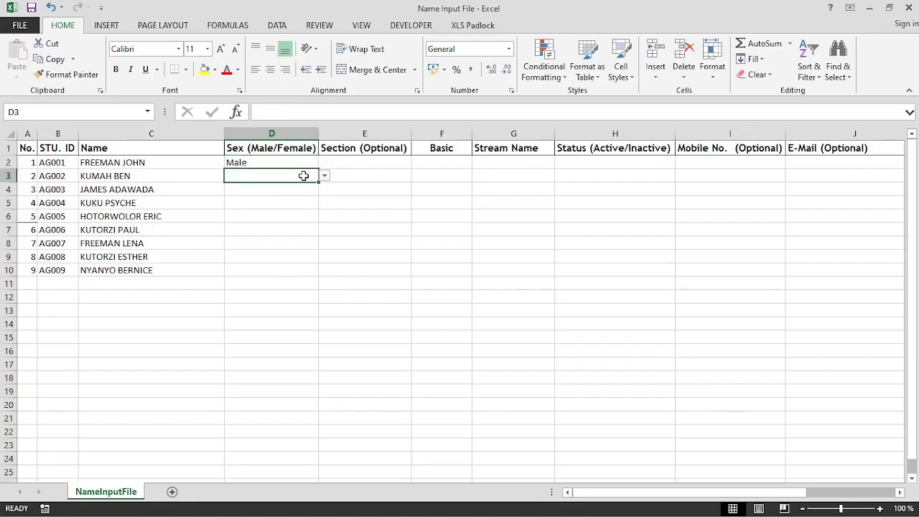
{"action": "type", "text": "M"}
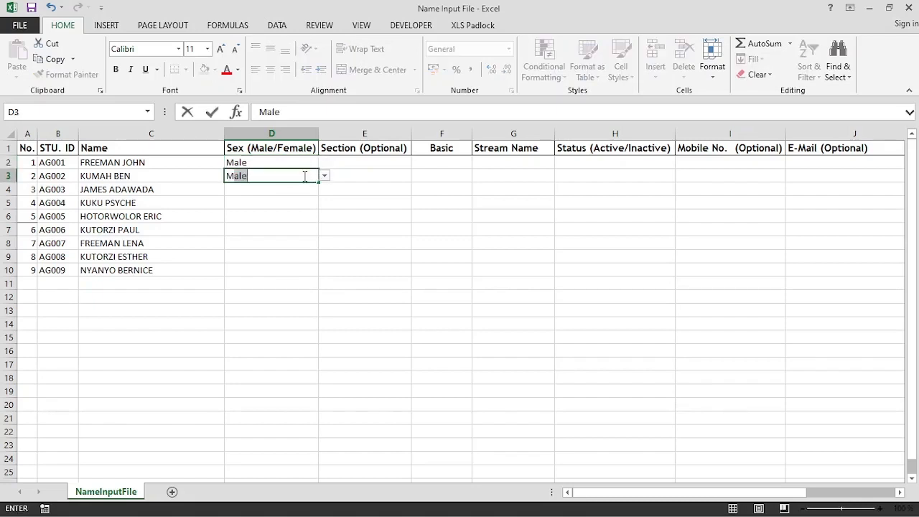
{"action": "key", "text": "Return"}
{"action": "type", "text": "Male"}
{"action": "key", "text": "Return"}
{"action": "type", "text": "Male"}
{"action": "key", "text": "Return"}
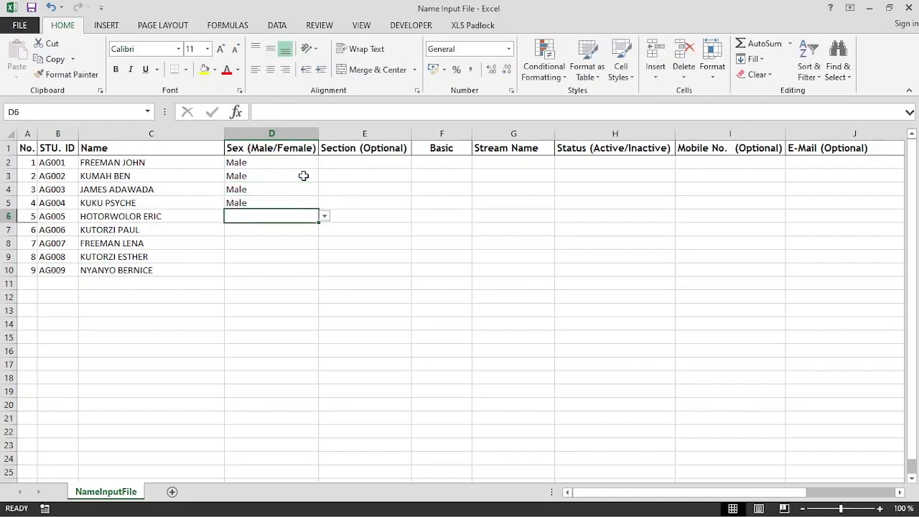
{"action": "type", "text": "Male"}
{"action": "key", "text": "Return"}
{"action": "type", "text": "Male"}
{"action": "key", "text": "Return"}
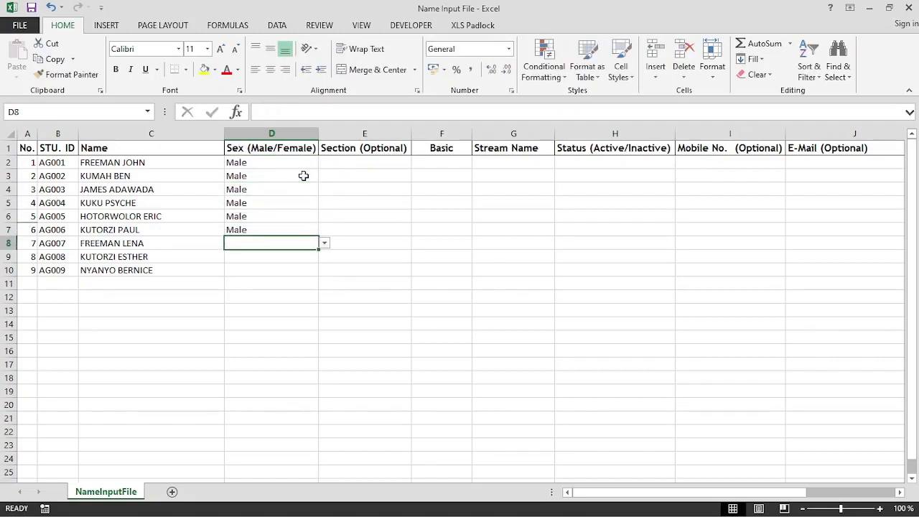
Set Sex to Female for the last three learners in D8:D10.
{"action": "type", "text": "fE"}
{"action": "key", "text": "BackSpace"}
{"action": "key", "text": "BackSpace"}
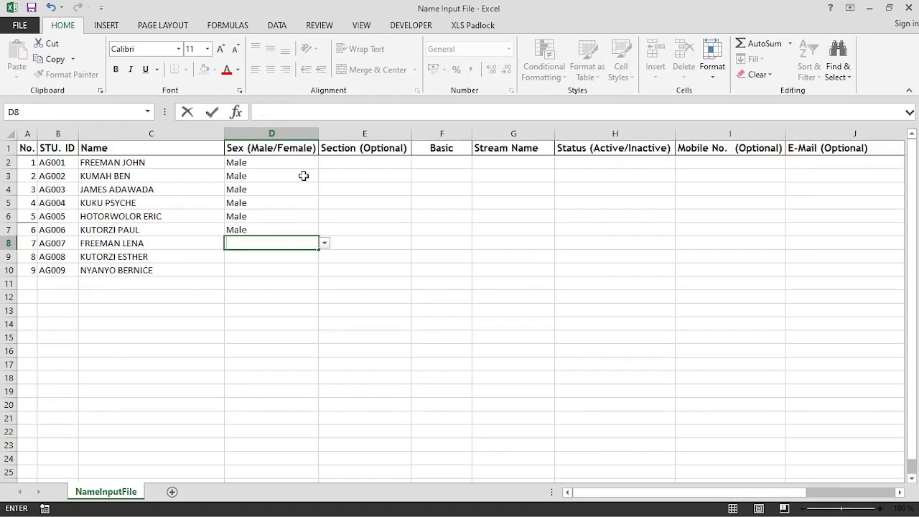
{"action": "left_click", "coordinate": [324, 244]}
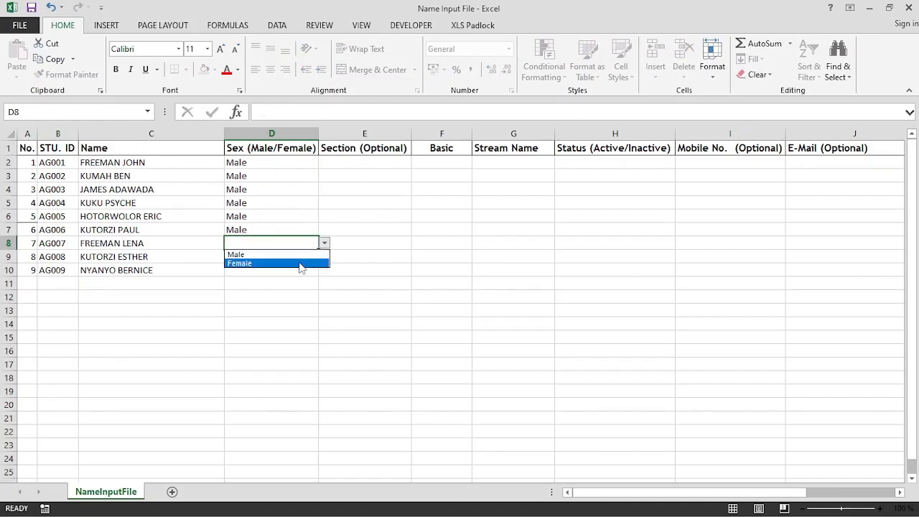
{"action": "left_click", "coordinate": [300, 263]}
{"action": "left_click", "coordinate": [305, 251]}
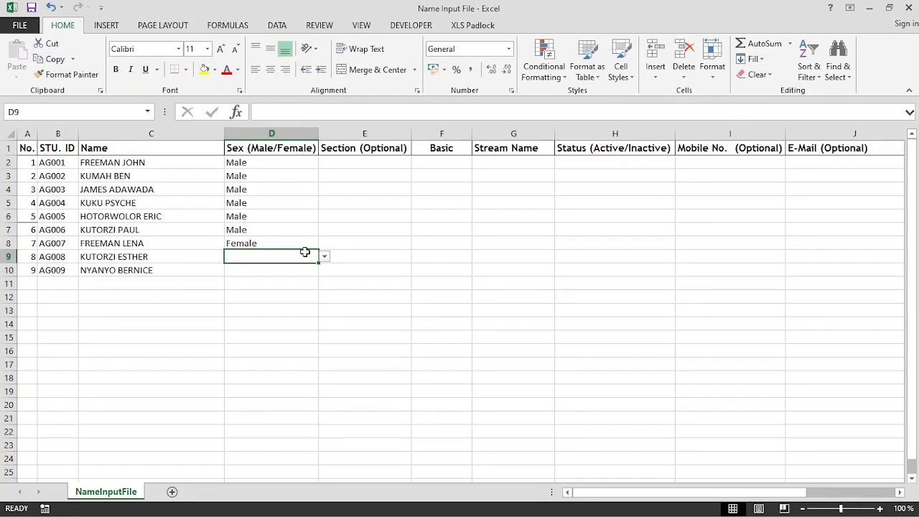
{"action": "type", "text": "Female"}
{"action": "key", "text": "Return"}
{"action": "type", "text": "Female"}
{"action": "key", "text": "Return"}
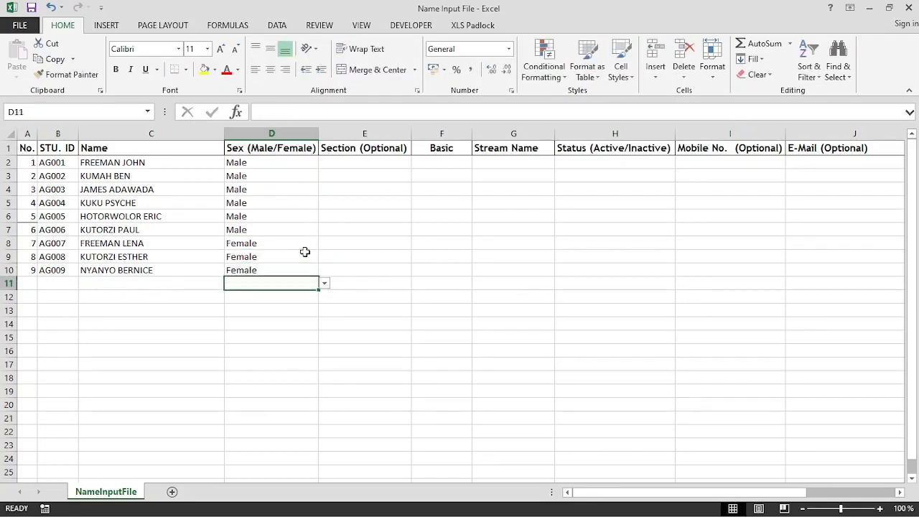
{"action": "left_click", "coordinate": [380, 164]}
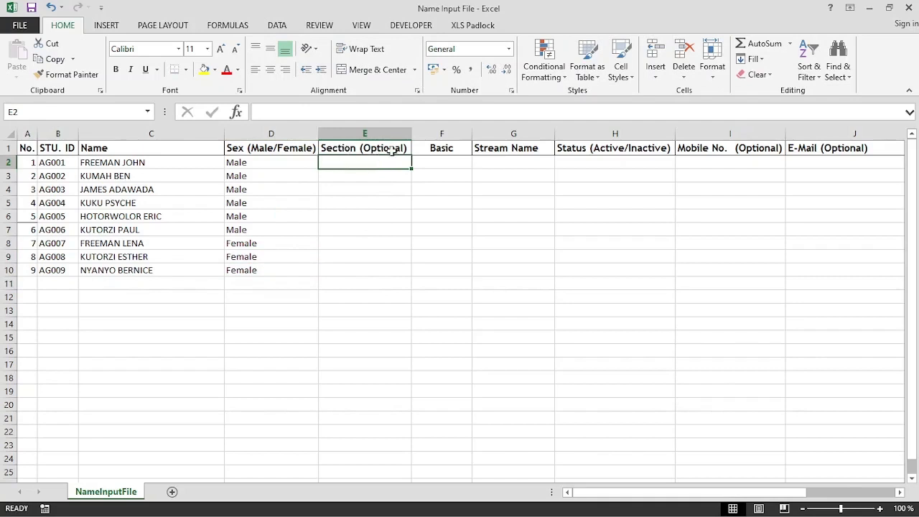
Assign Basic 1 to learners in F2:F3 and Basic 2 to F4:F5.
{"action": "left_click", "coordinate": [456, 163]}
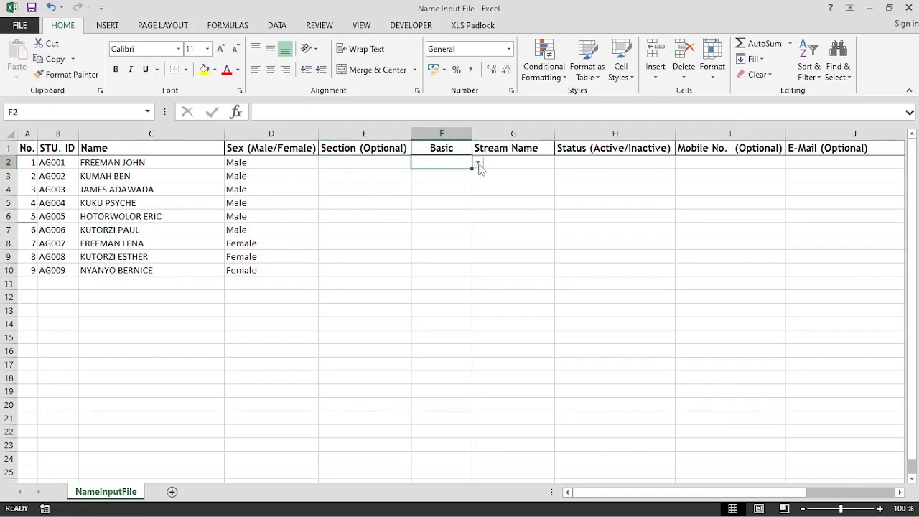
{"action": "left_click", "coordinate": [478, 164]}
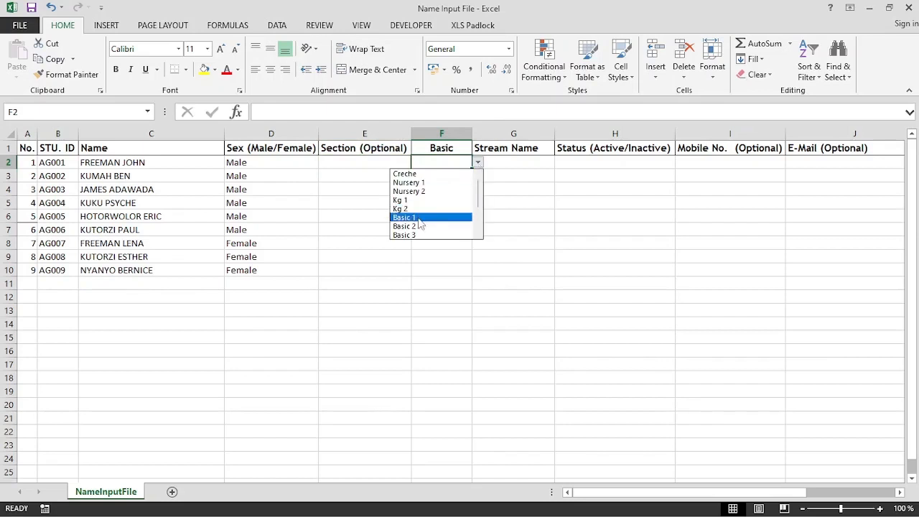
{"action": "left_click", "coordinate": [423, 215]}
{"action": "left_click", "coordinate": [465, 180]}
{"action": "left_click", "coordinate": [478, 176]}
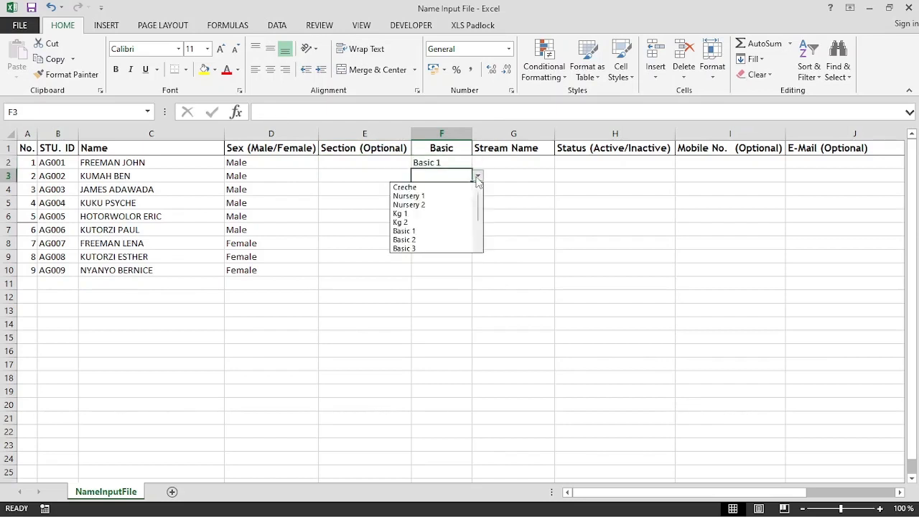
{"action": "left_click", "coordinate": [425, 230]}
{"action": "left_click", "coordinate": [465, 190]}
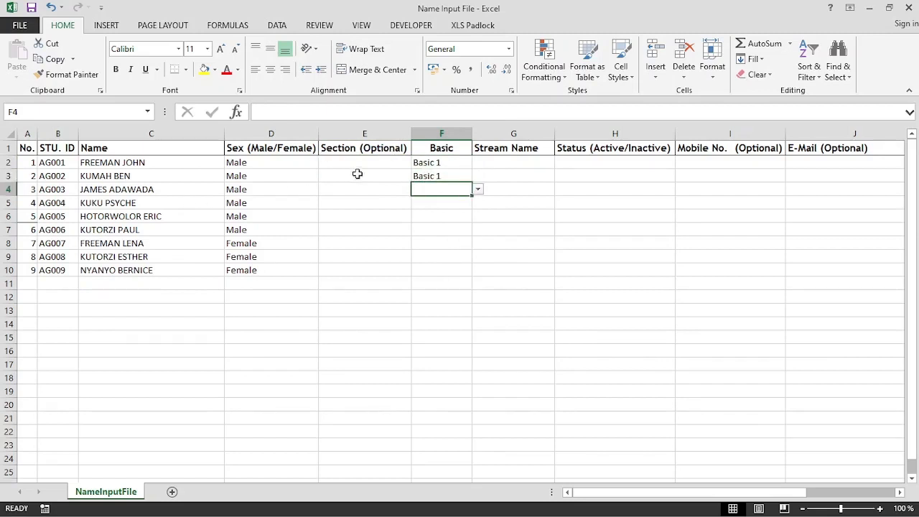
{"action": "left_click", "coordinate": [477, 188]}
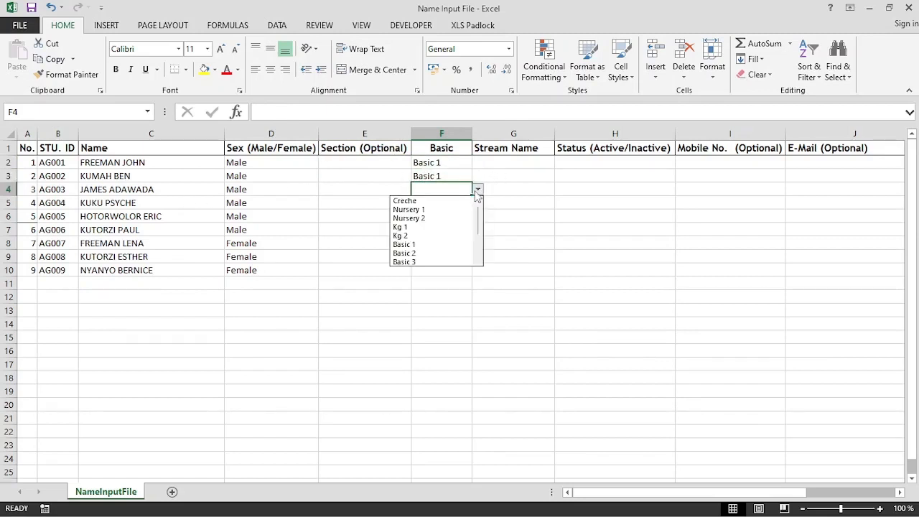
{"action": "left_click", "coordinate": [434, 253]}
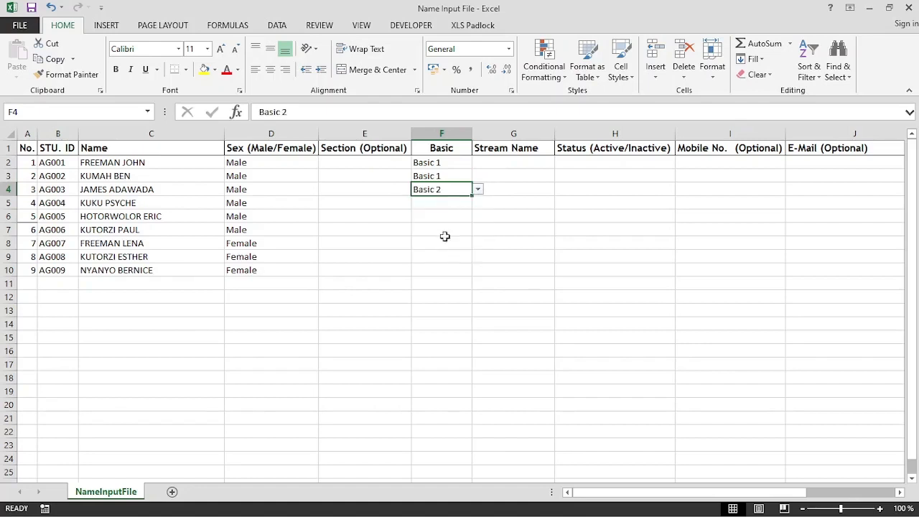
{"action": "left_click", "coordinate": [468, 204]}
{"action": "left_click", "coordinate": [478, 204]}
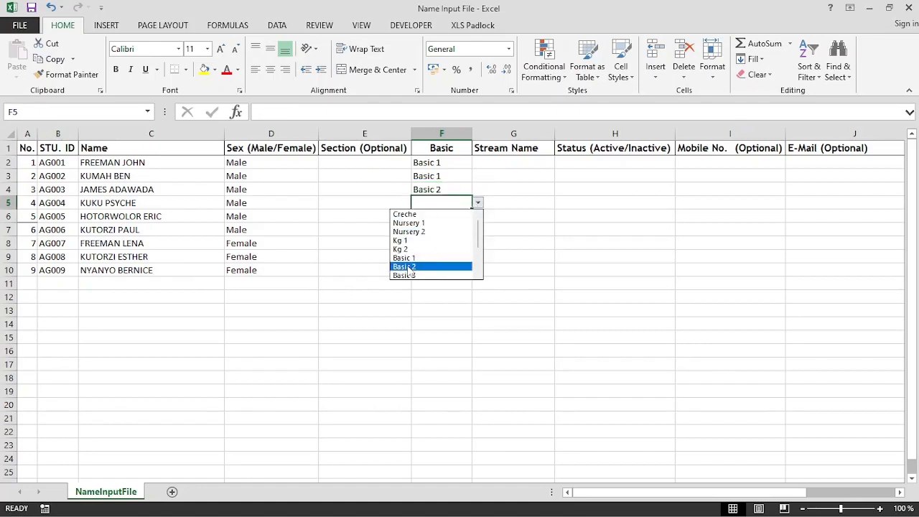
{"action": "left_click", "coordinate": [433, 267]}
Assign Basic 3 to learners in F6:F7 and Basic 4 to F8:F9.
{"action": "left_click", "coordinate": [446, 217]}
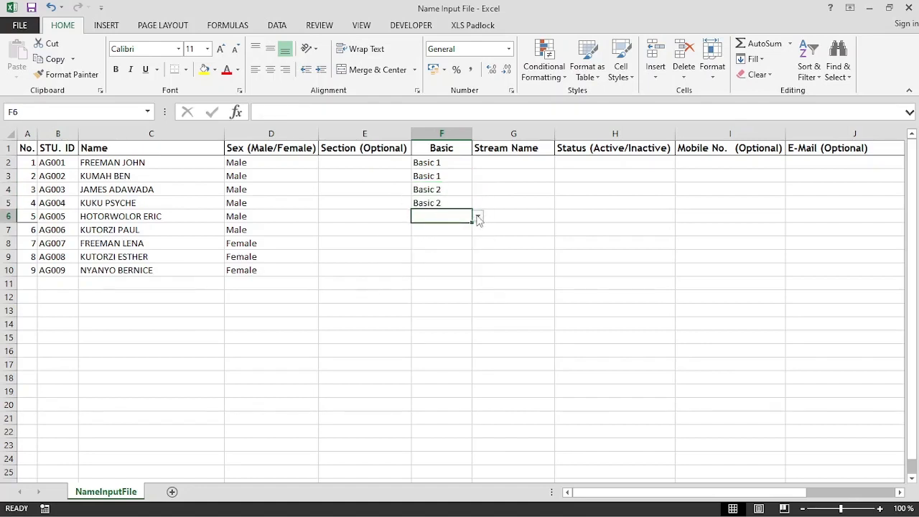
{"action": "left_click", "coordinate": [478, 217]}
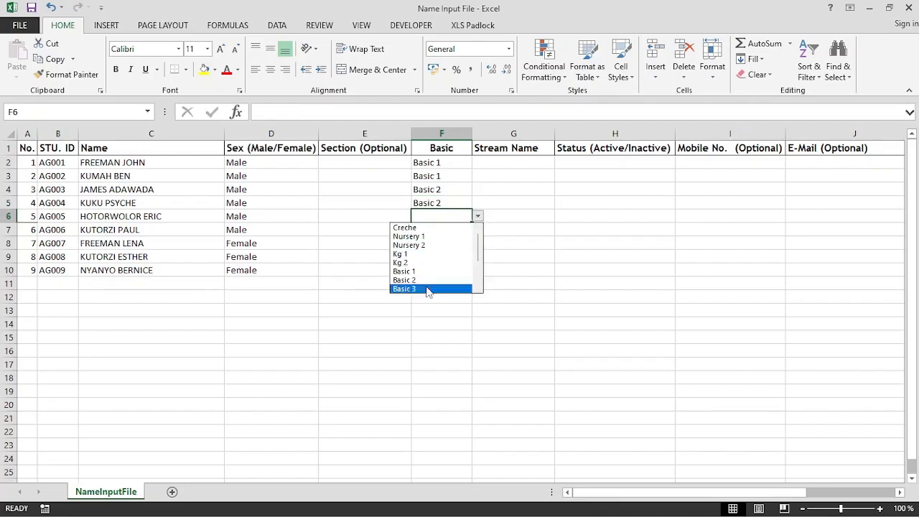
{"action": "left_click", "coordinate": [433, 291]}
{"action": "left_click", "coordinate": [453, 230]}
{"action": "left_click", "coordinate": [477, 229]}
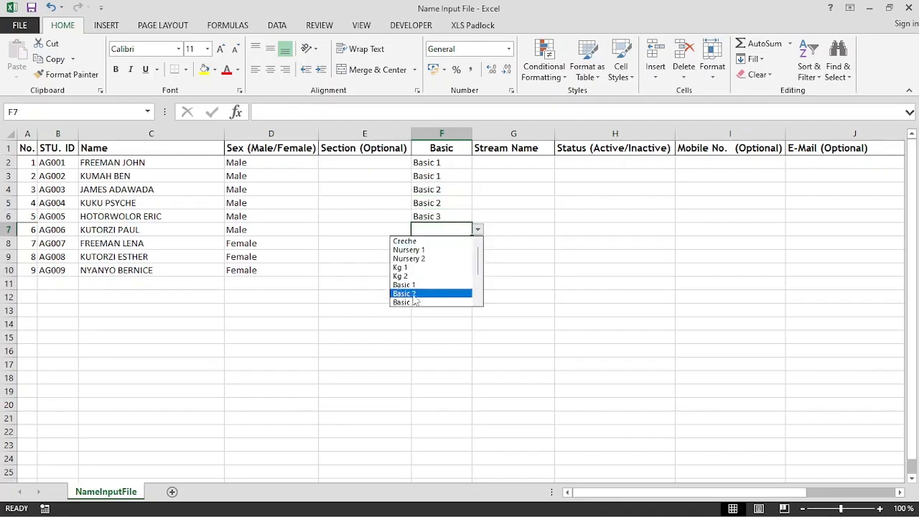
{"action": "left_click", "coordinate": [414, 303]}
{"action": "left_click", "coordinate": [438, 244]}
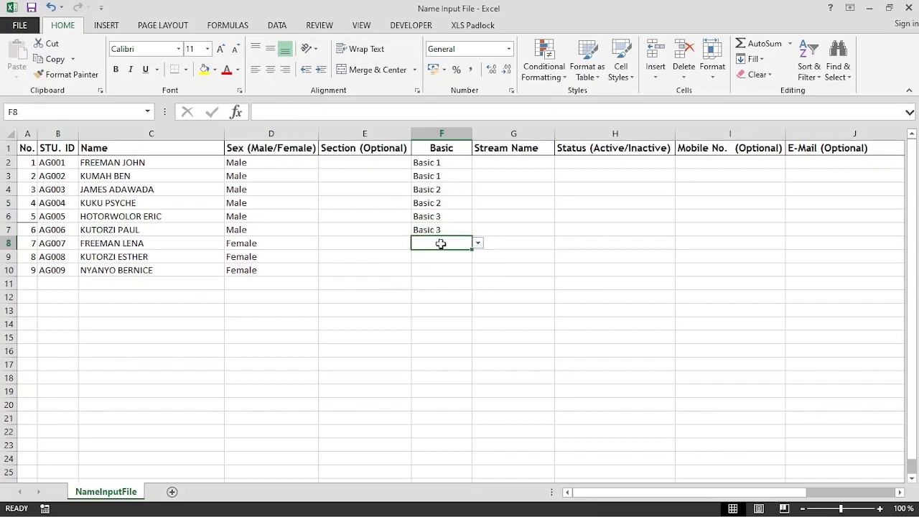
{"action": "left_click", "coordinate": [478, 243]}
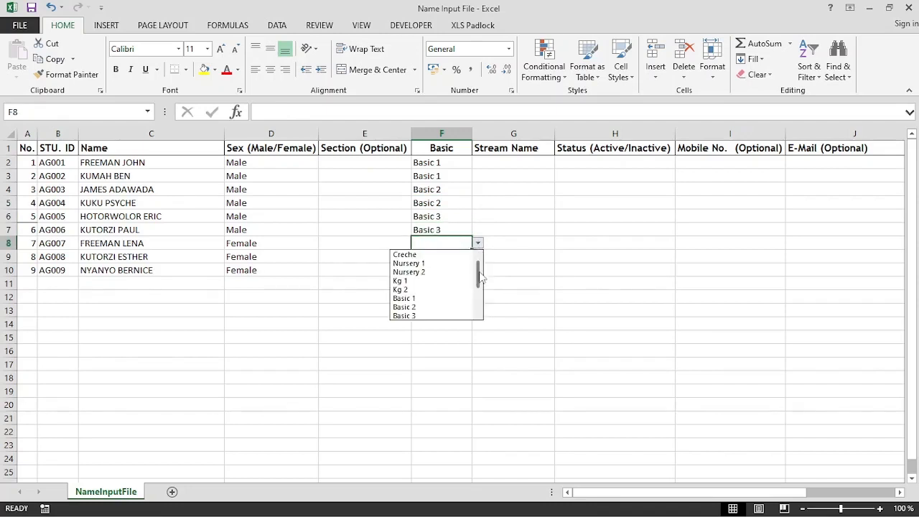
{"action": "left_click_drag", "start_coordinate": [480, 267], "coordinate": [478, 294]}
{"action": "left_click", "coordinate": [415, 271]}
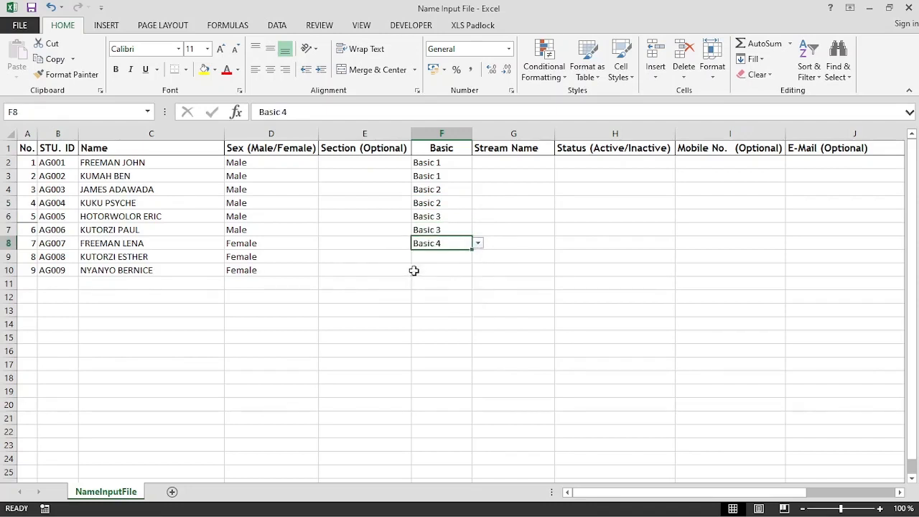
{"action": "left_click", "coordinate": [448, 255]}
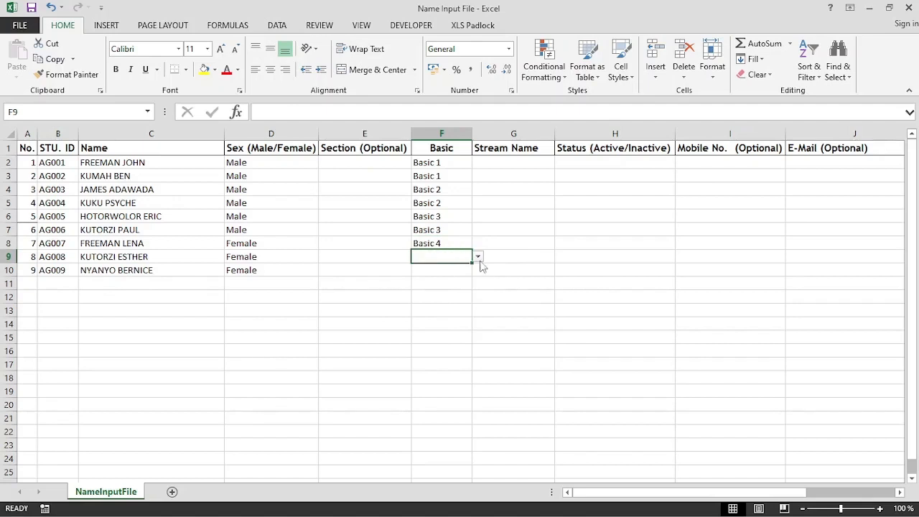
{"action": "left_click", "coordinate": [477, 257]}
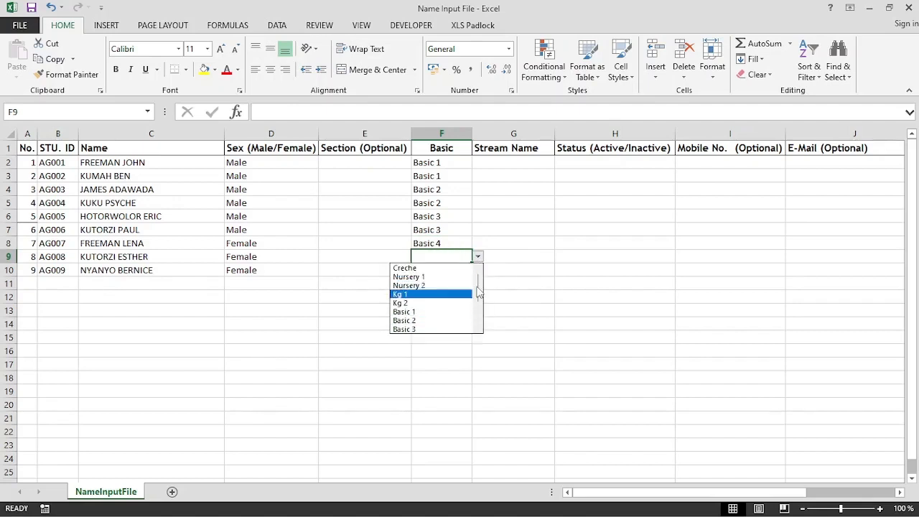
{"action": "left_click_drag", "start_coordinate": [479, 290], "coordinate": [478, 313]}
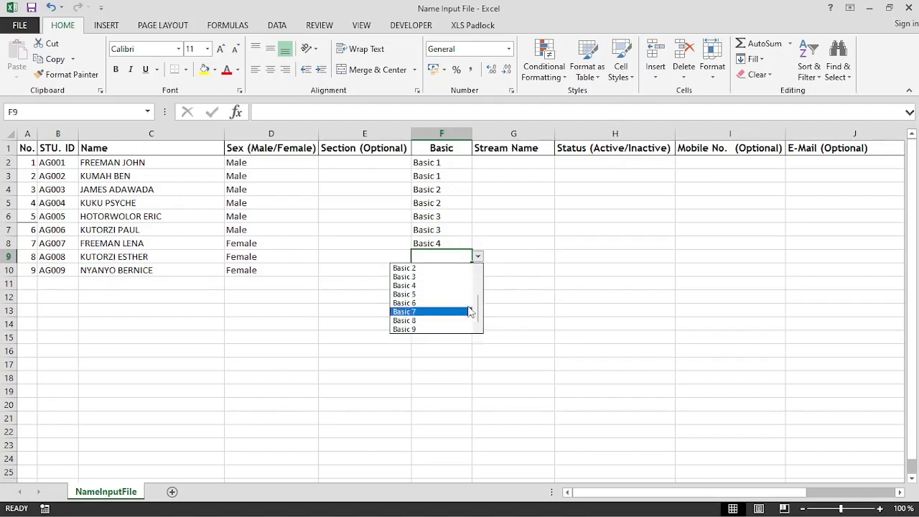
{"action": "left_click", "coordinate": [419, 288]}
Set the ninth learner's class in F10 to Basic 5.
{"action": "left_click", "coordinate": [435, 270]}
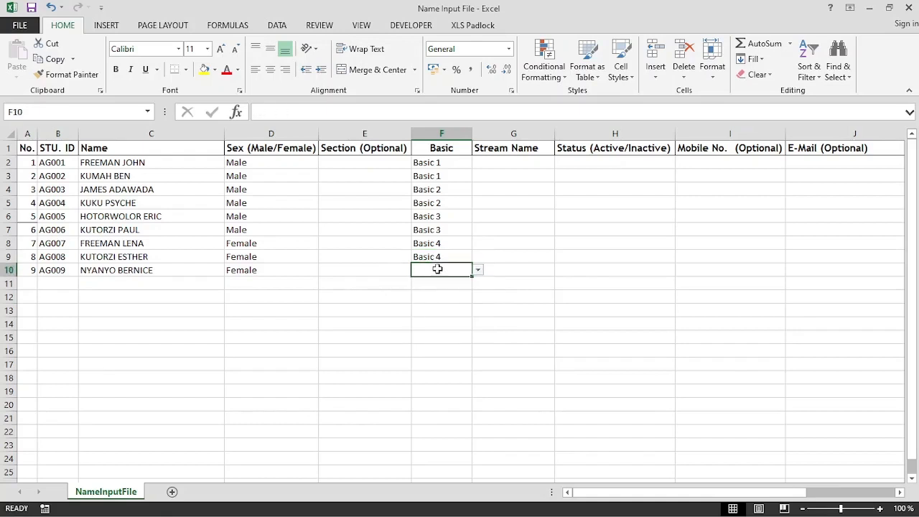
{"action": "left_click", "coordinate": [477, 270]}
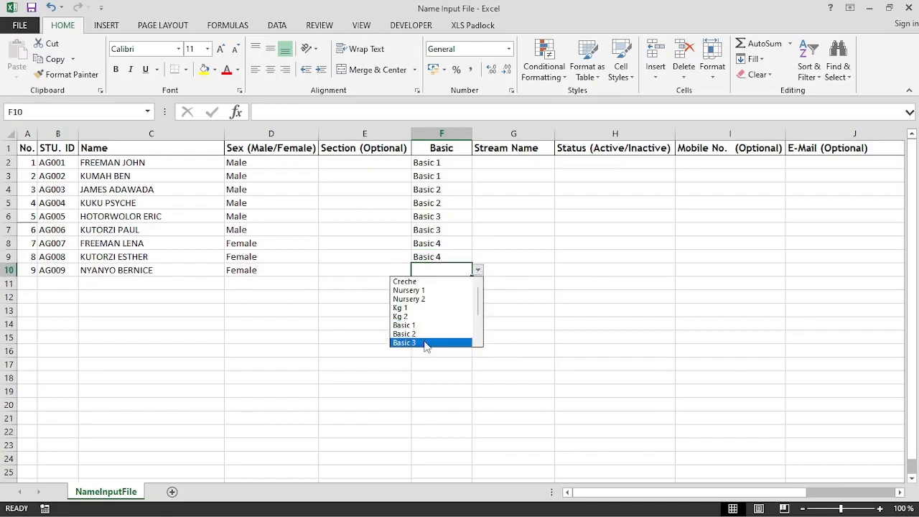
{"action": "left_click_drag", "start_coordinate": [478, 297], "coordinate": [478, 313]}
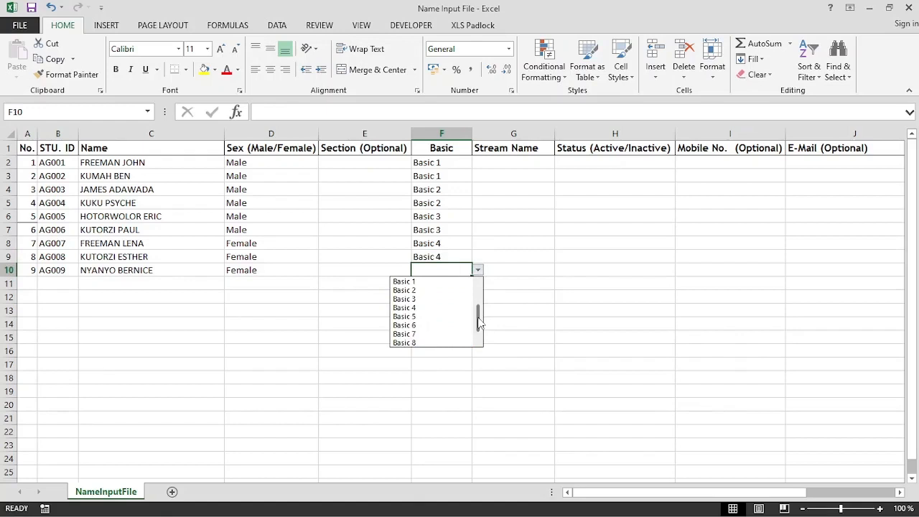
{"action": "left_click", "coordinate": [427, 315]}
{"action": "left_click", "coordinate": [449, 309]}
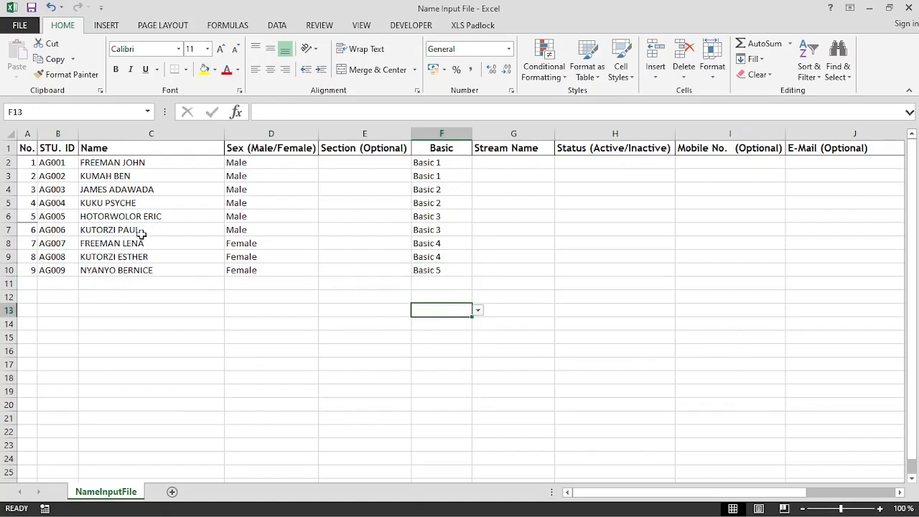
{"action": "left_click", "coordinate": [497, 160]}
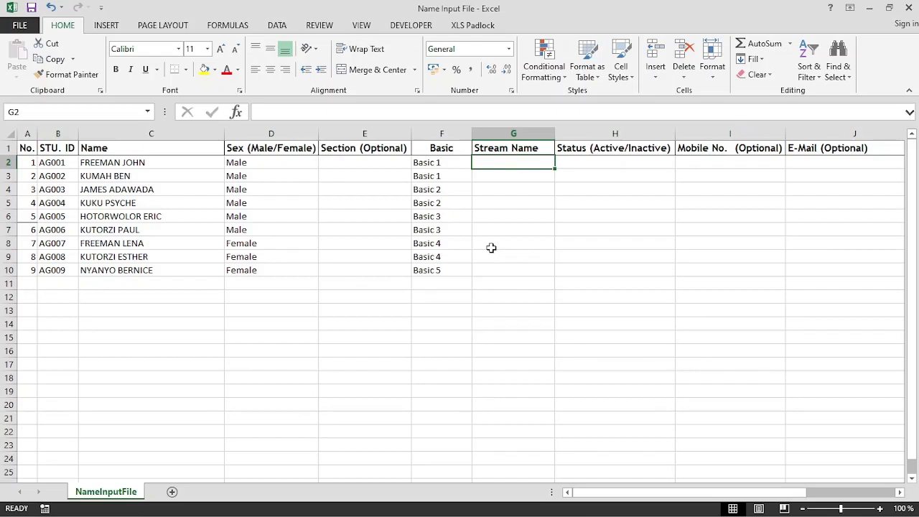
Enter stream names B1, B1, B2, B2 in G2:G5, correcting G3 from B2 to B1.
{"action": "type", "text": "B1"}
{"action": "key", "text": "Return"}
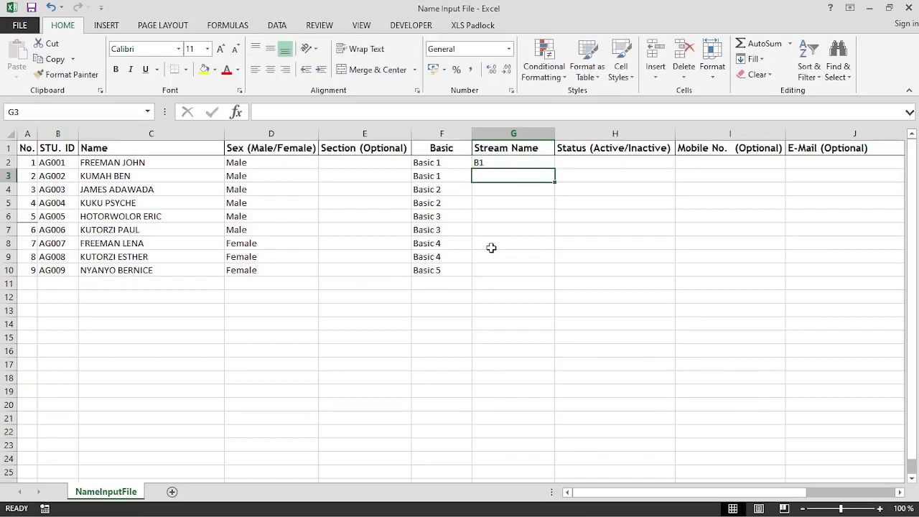
{"action": "type", "text": "B2"}
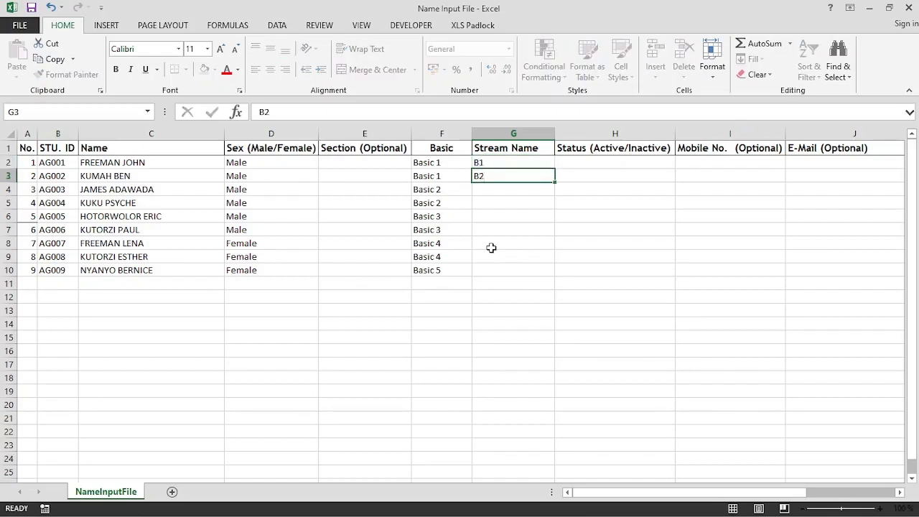
{"action": "key", "text": "Return"}
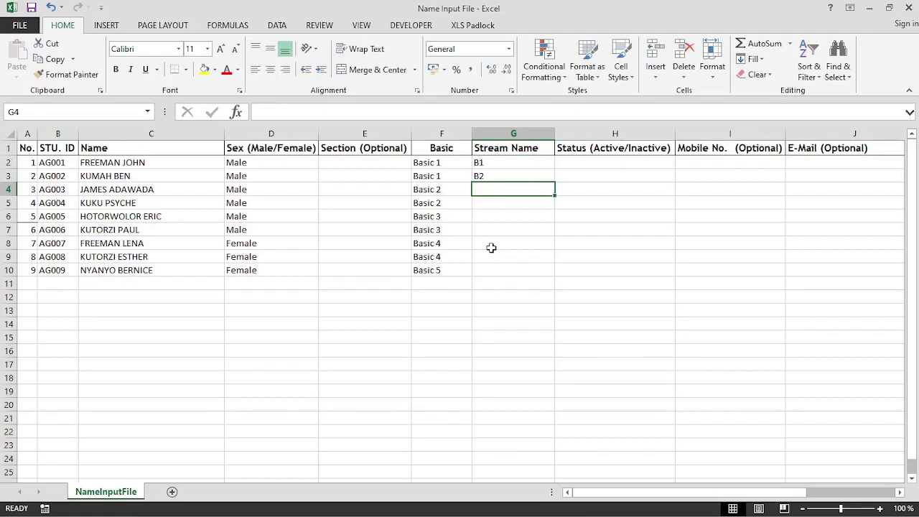
{"action": "key", "text": "Up"}
{"action": "type", "text": "B1"}
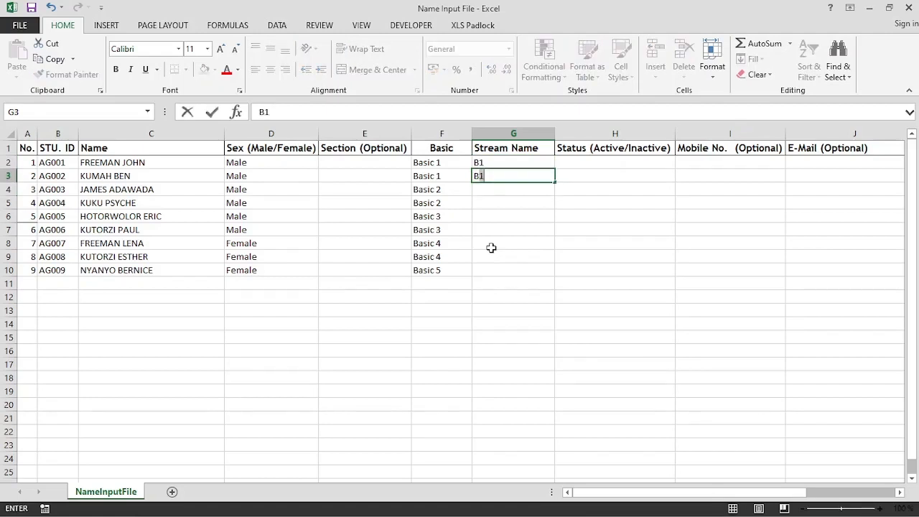
{"action": "key", "text": "Return"}
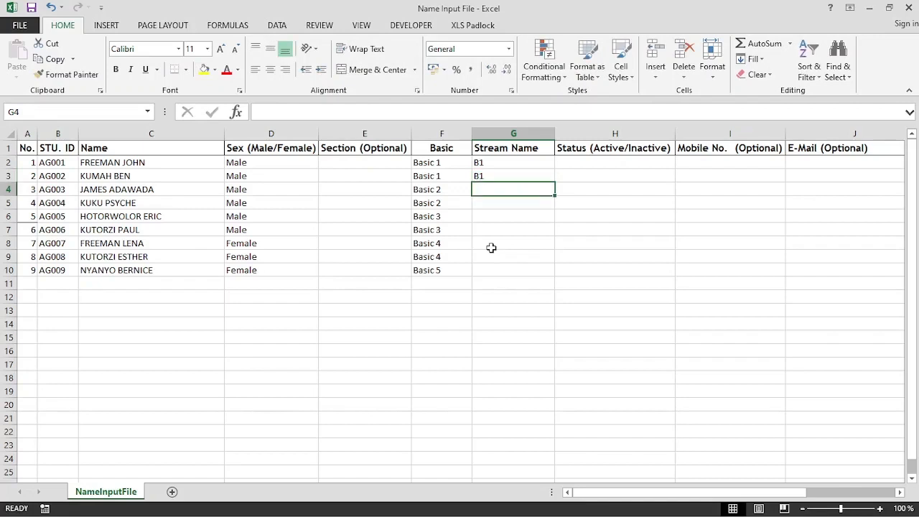
{"action": "type", "text": "B2"}
{"action": "key", "text": "Return"}
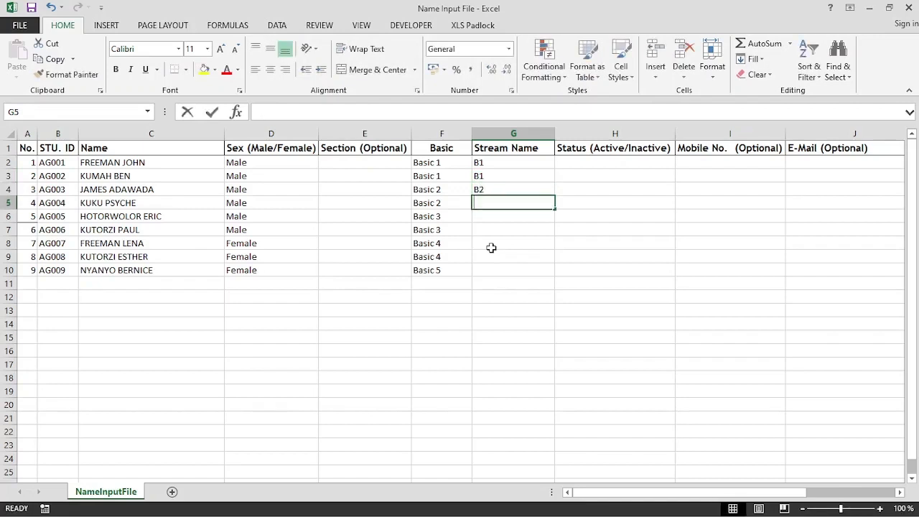
{"action": "type", "text": "B2"}
{"action": "key", "text": "Return"}
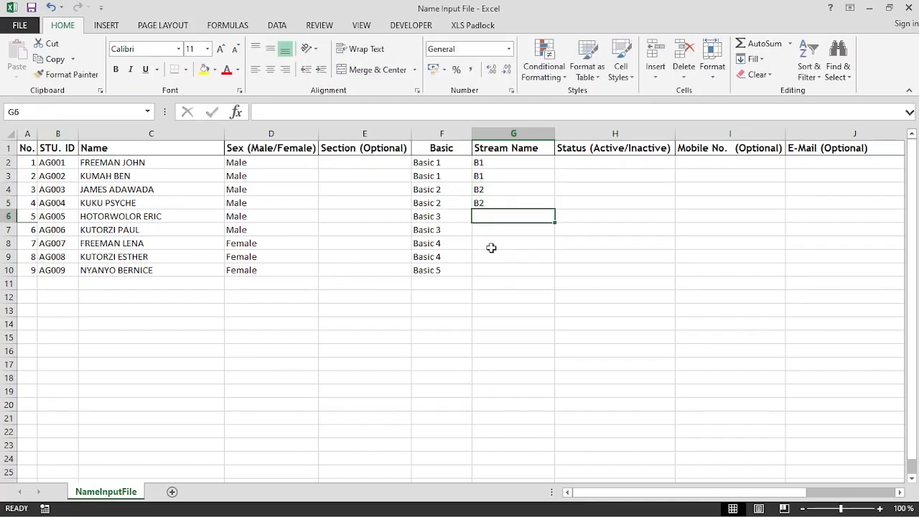
Enter B3, B3, B4, B4 and B5 as the streams for the remaining learners in G6:G10.
{"action": "type", "text": "B3"}
{"action": "key", "text": "Return"}
{"action": "type", "text": "B"}
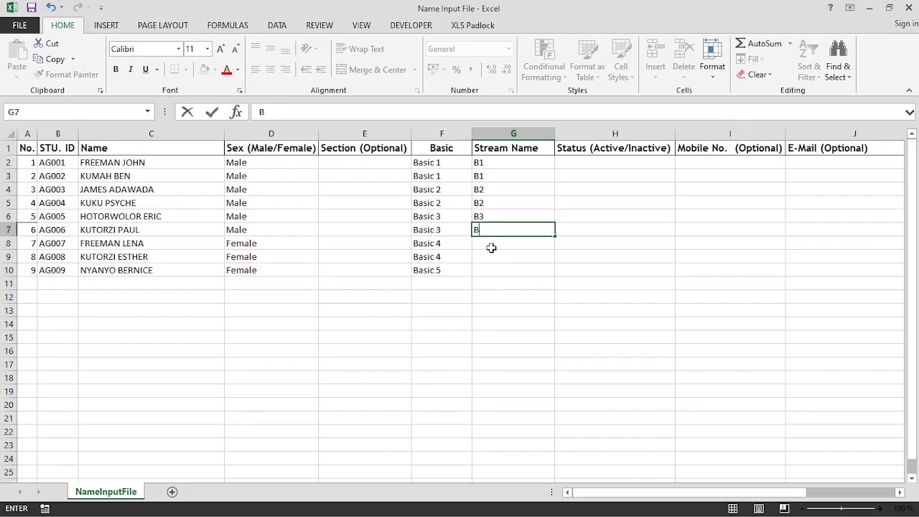
{"action": "type", "text": "3"}
{"action": "key", "text": "Return"}
{"action": "type", "text": "B"}
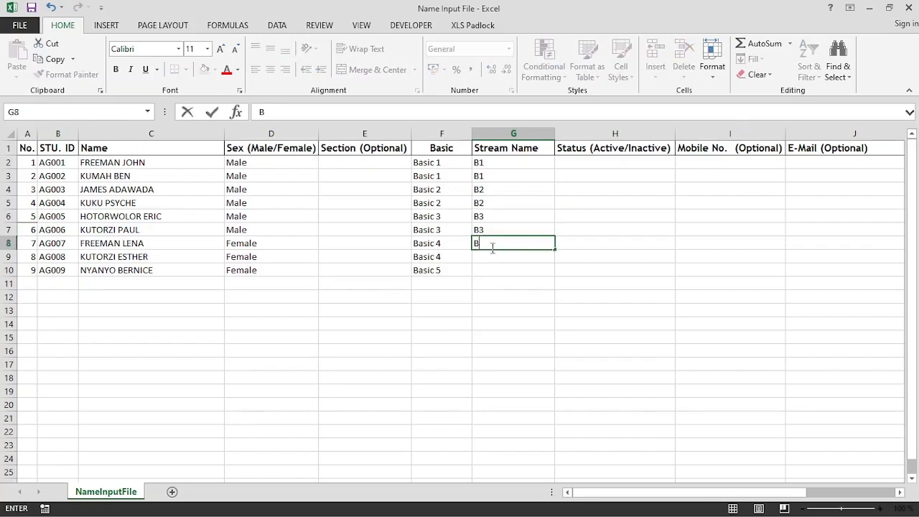
{"action": "type", "text": "4"}
{"action": "key", "text": "Return"}
{"action": "type", "text": "B4"}
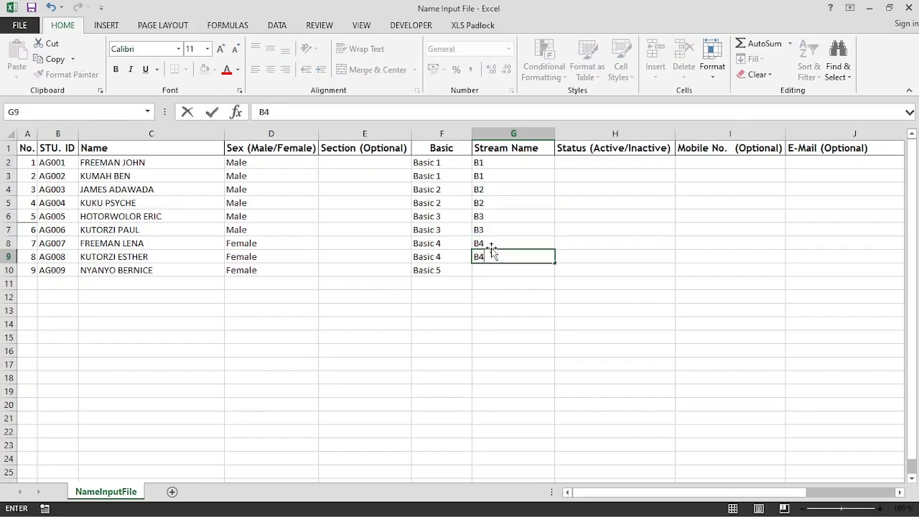
{"action": "key", "text": "Return"}
{"action": "type", "text": "B5"}
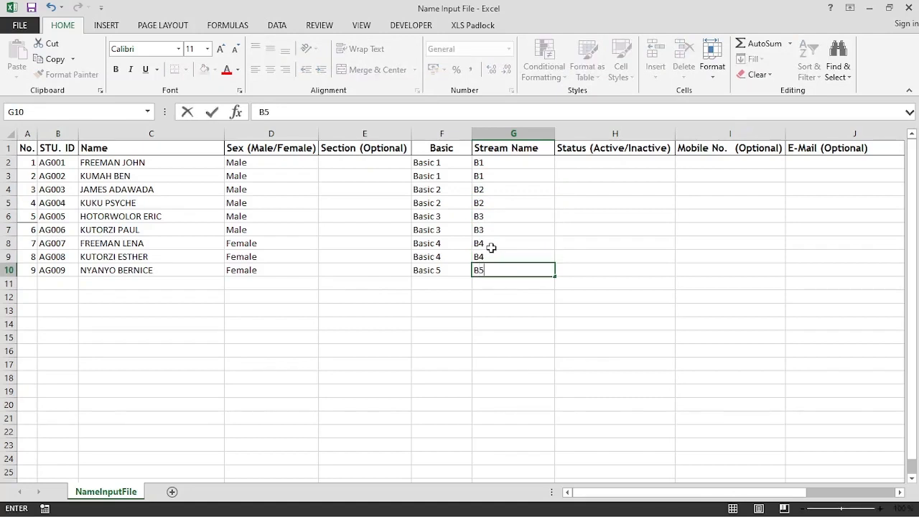
{"action": "left_click", "coordinate": [589, 161]}
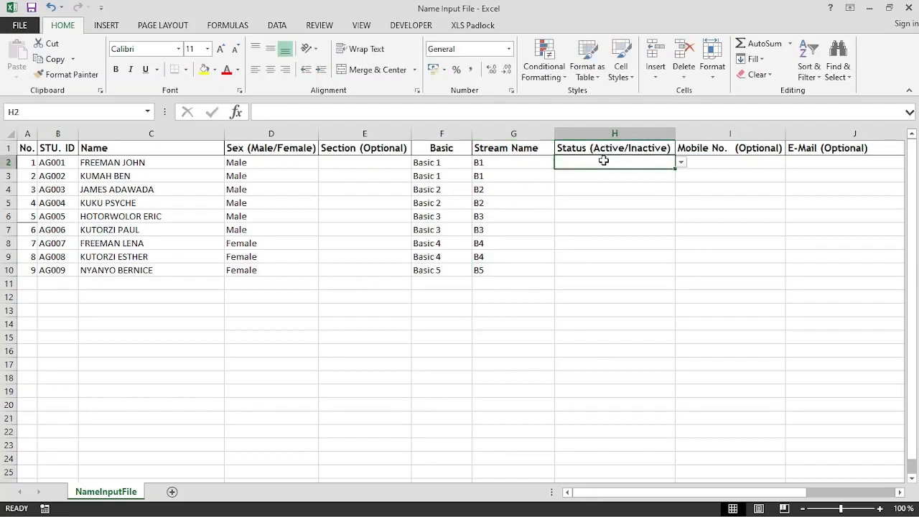
Set H2 to Active and fill it down to H10 without formatting.
{"action": "left_click", "coordinate": [687, 162]}
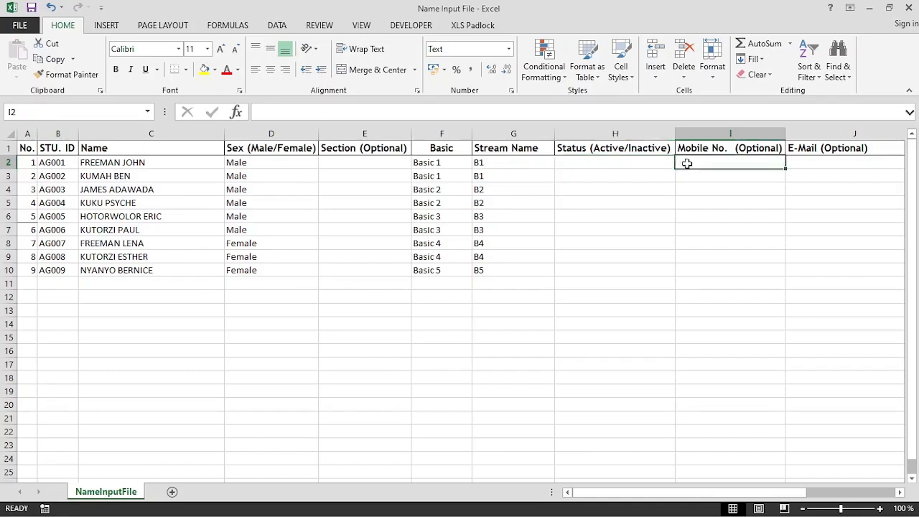
{"action": "left_click", "coordinate": [655, 163]}
{"action": "left_click", "coordinate": [680, 162]}
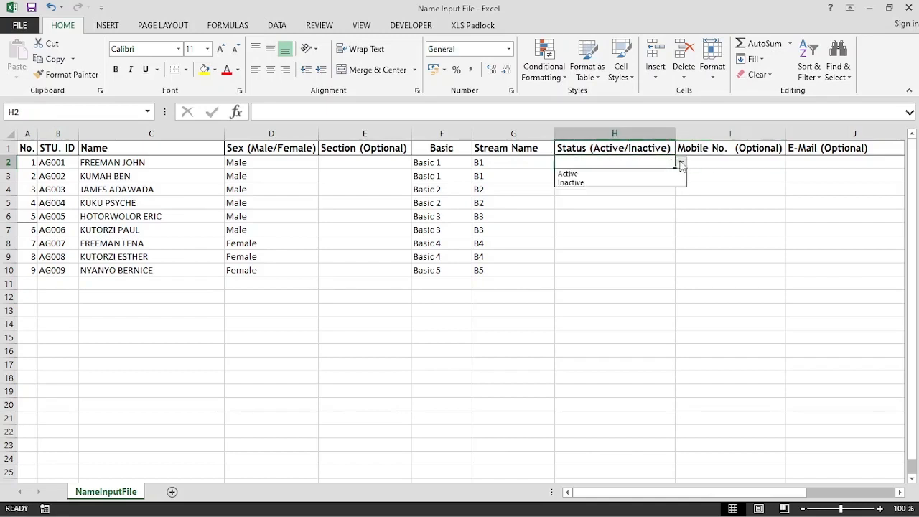
{"action": "left_click", "coordinate": [640, 174]}
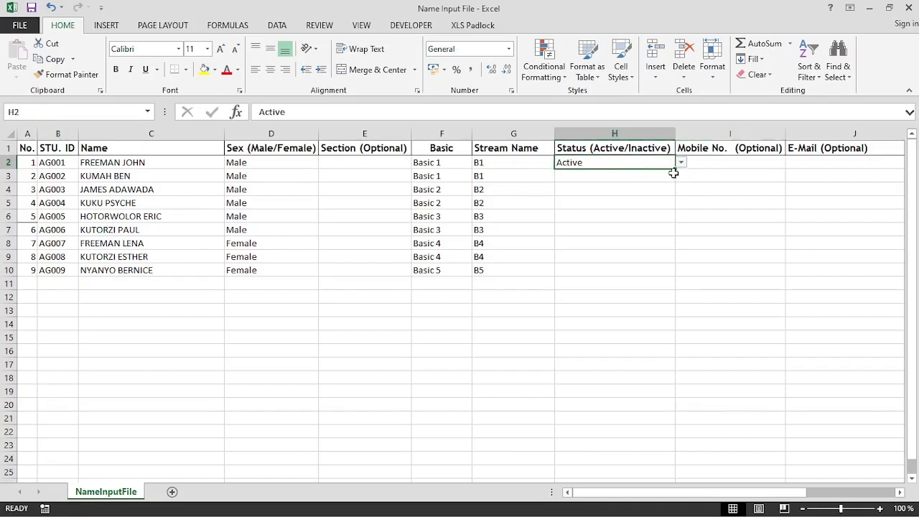
{"action": "left_click_drag", "start_coordinate": [676, 170], "coordinate": [672, 275]}
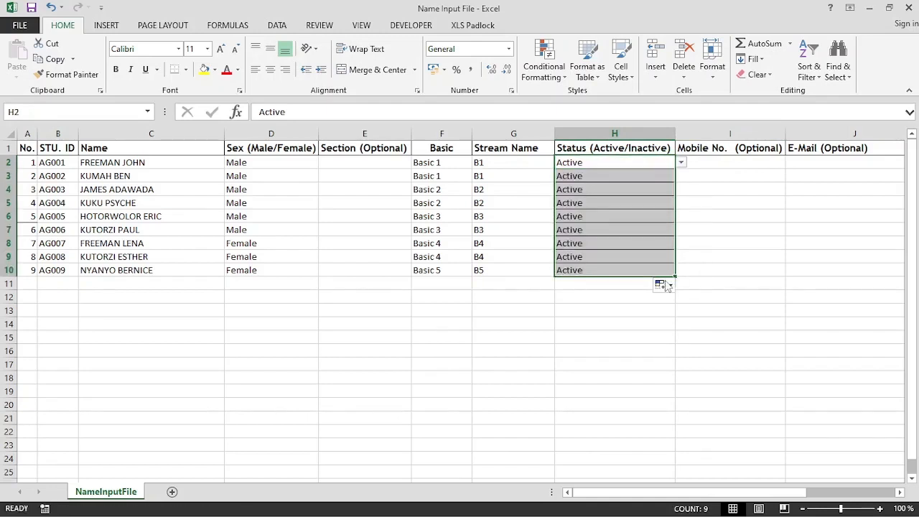
{"action": "left_click", "coordinate": [664, 284]}
{"action": "left_click", "coordinate": [680, 333]}
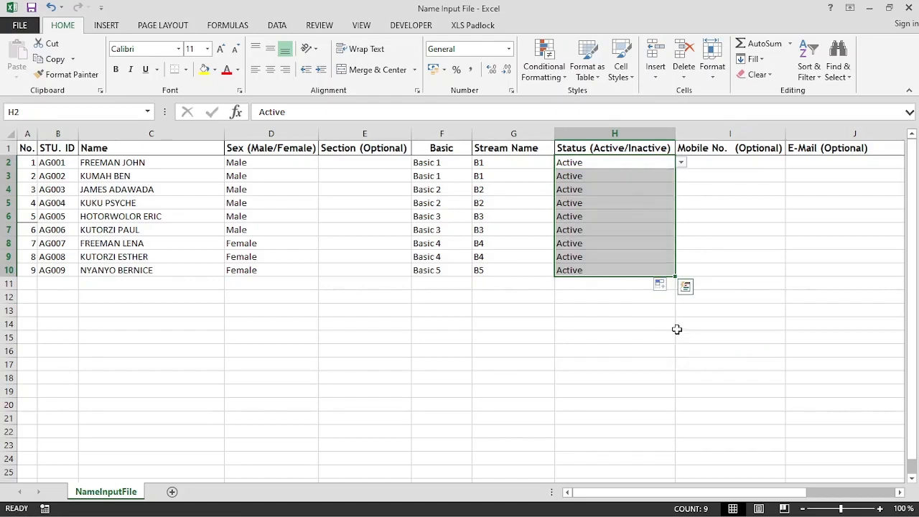
{"action": "left_click", "coordinate": [618, 261]}
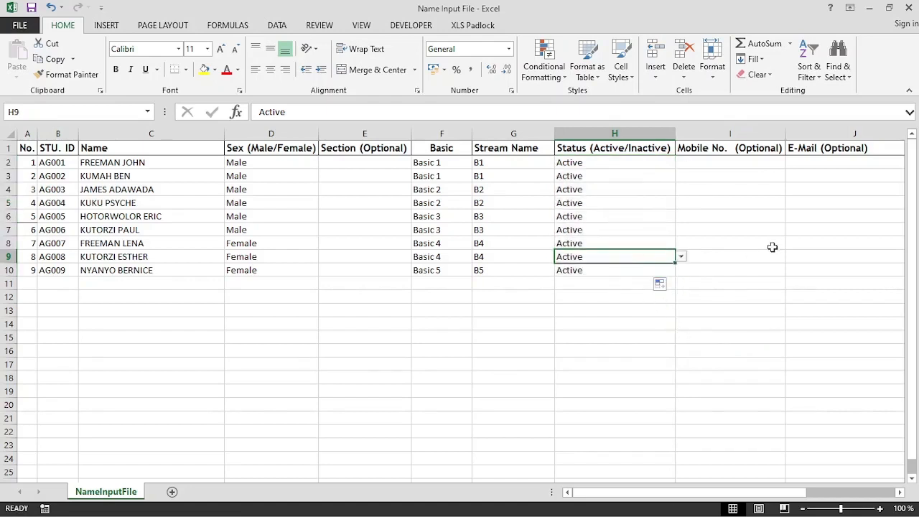
Check the optional mobile number, e-mail and Date Of Birth columns, leaving them blank.
{"action": "left_click", "coordinate": [746, 163]}
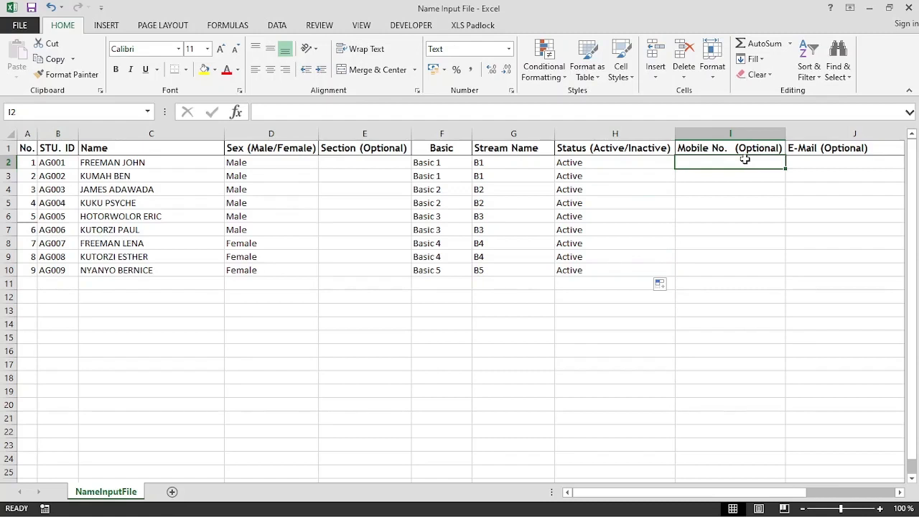
{"action": "left_click", "coordinate": [802, 162]}
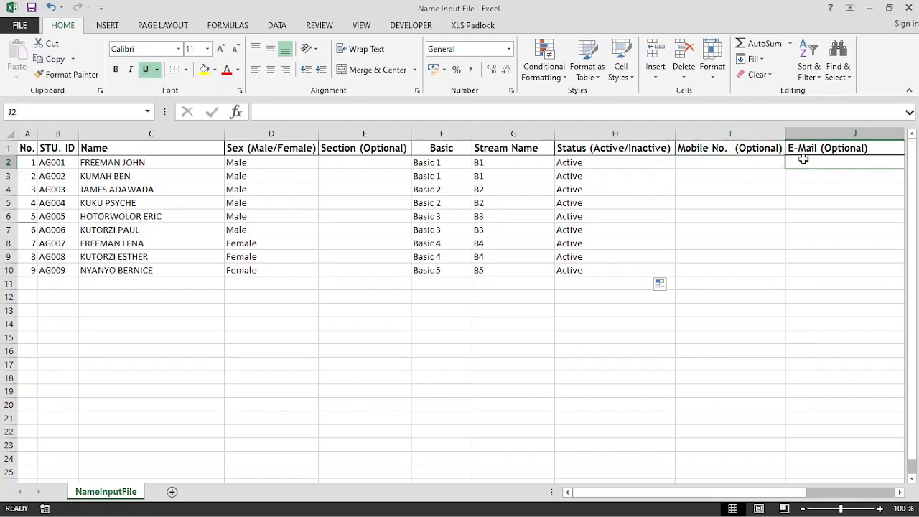
{"action": "left_click", "coordinate": [900, 493]}
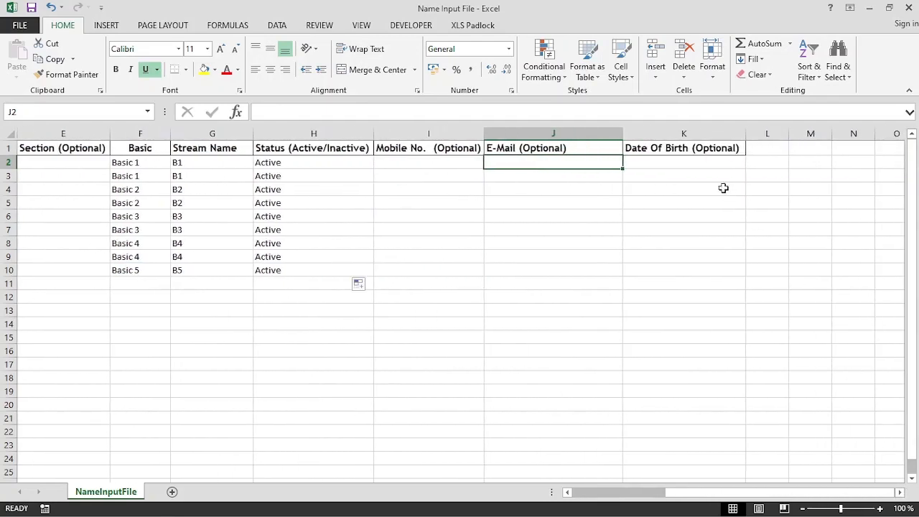
{"action": "left_click", "coordinate": [683, 166]}
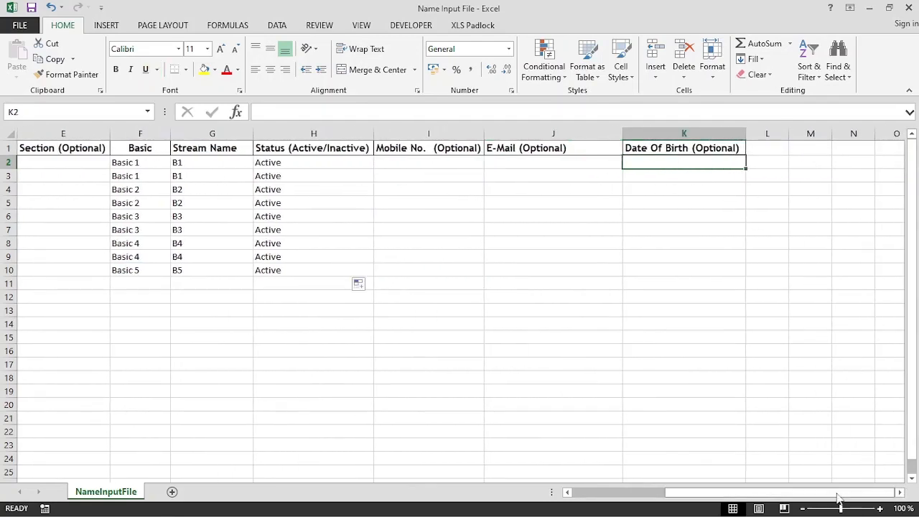
{"action": "left_click_drag", "start_coordinate": [837, 495], "coordinate": [636, 484]}
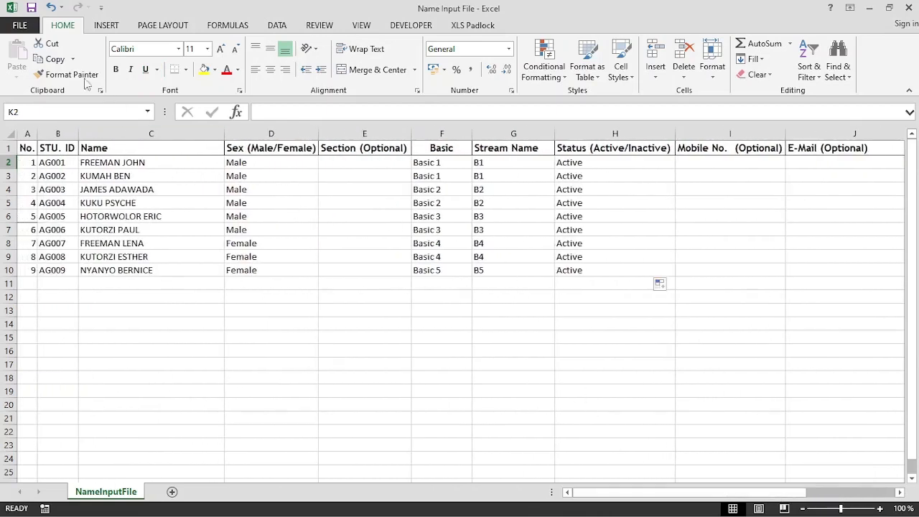
Save and close the learner workbook, then launch SBA For Basic Schools from the Desktop folder.
{"action": "left_click", "coordinate": [33, 8]}
{"action": "left_click", "coordinate": [908, 8]}
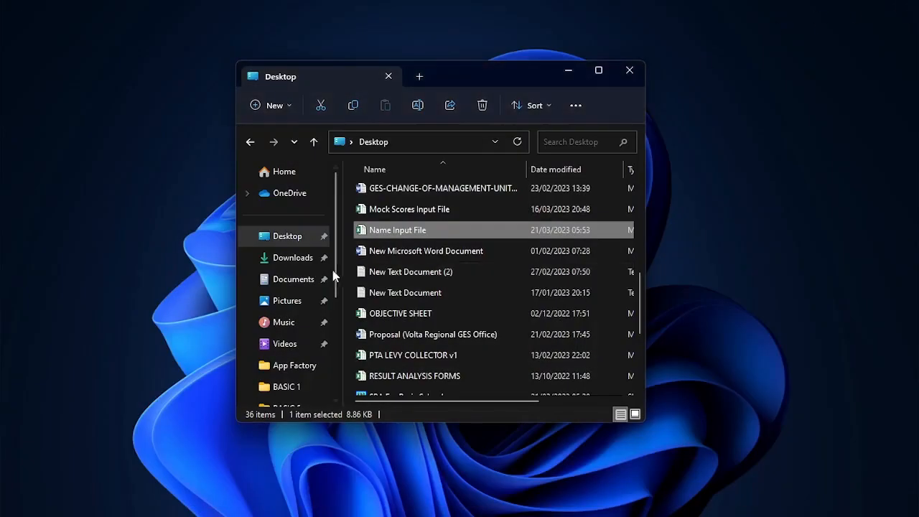
{"action": "left_click", "coordinate": [293, 237]}
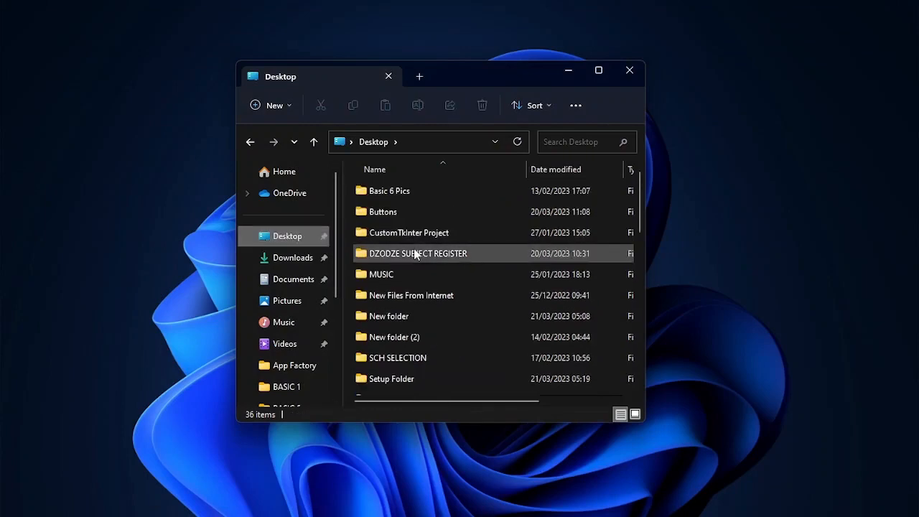
{"action": "scroll", "coordinate": [414, 253], "scroll_direction": "down", "scroll_amount": 2}
{"action": "scroll", "coordinate": [414, 253], "scroll_direction": "down", "scroll_amount": 2}
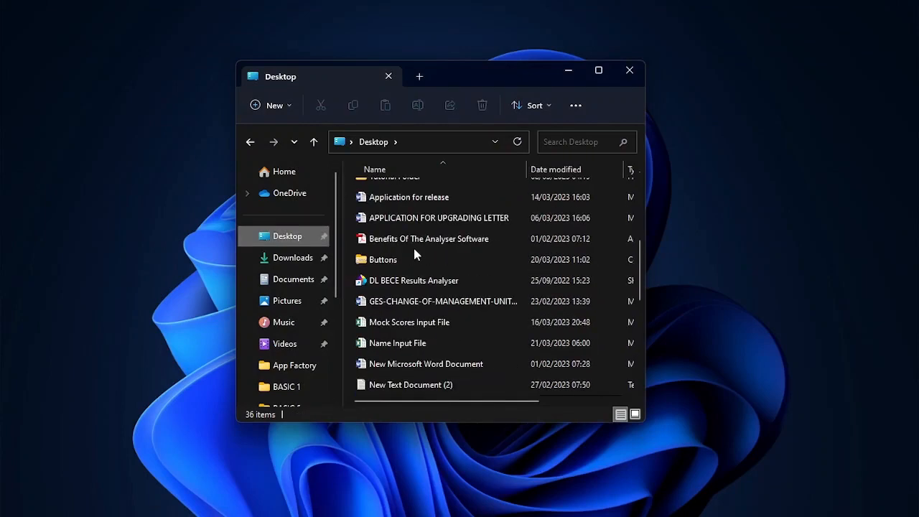
{"action": "scroll", "coordinate": [414, 252], "scroll_direction": "down", "scroll_amount": 2}
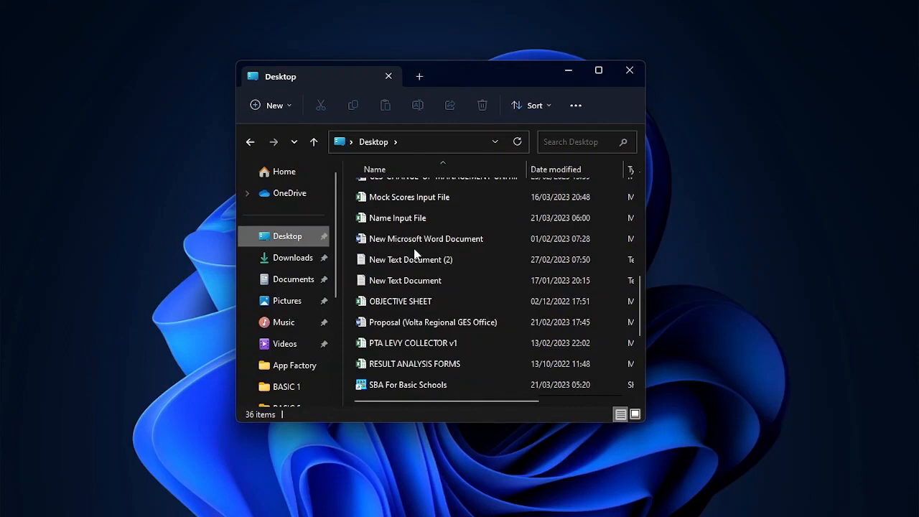
{"action": "scroll", "coordinate": [414, 253], "scroll_direction": "down", "scroll_amount": 3}
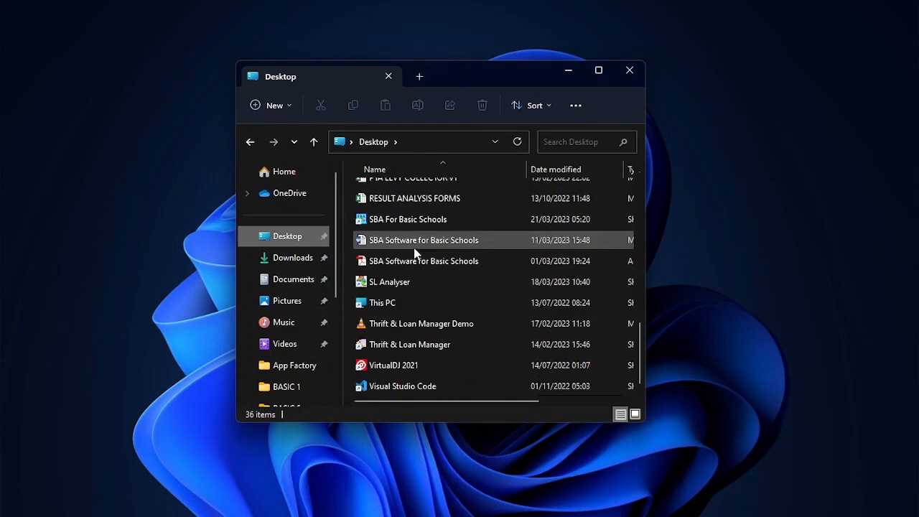
{"action": "left_click", "coordinate": [401, 223]}
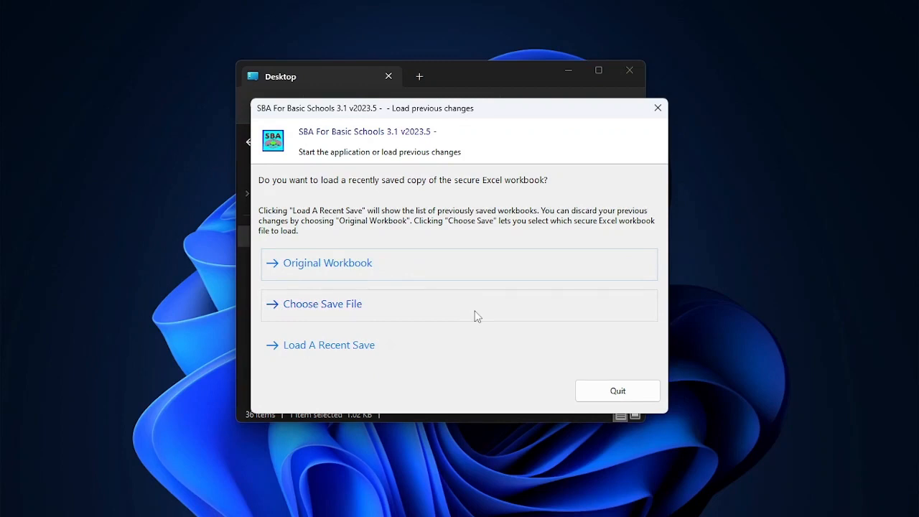
Choose Load A Recent Save and pick SBA For Basic Schools.fks3 from C:\FK Software\SBAForBasicSchools.
{"action": "left_click", "coordinate": [341, 350]}
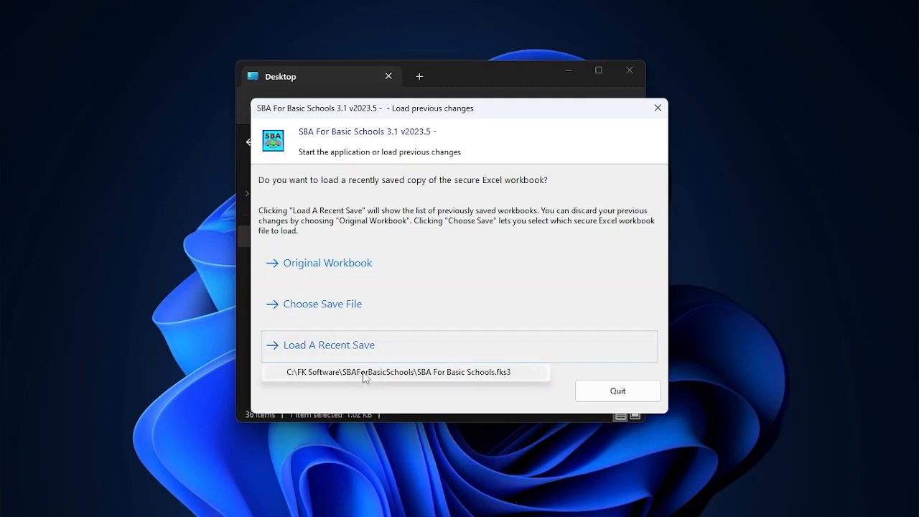
{"action": "left_click", "coordinate": [365, 373]}
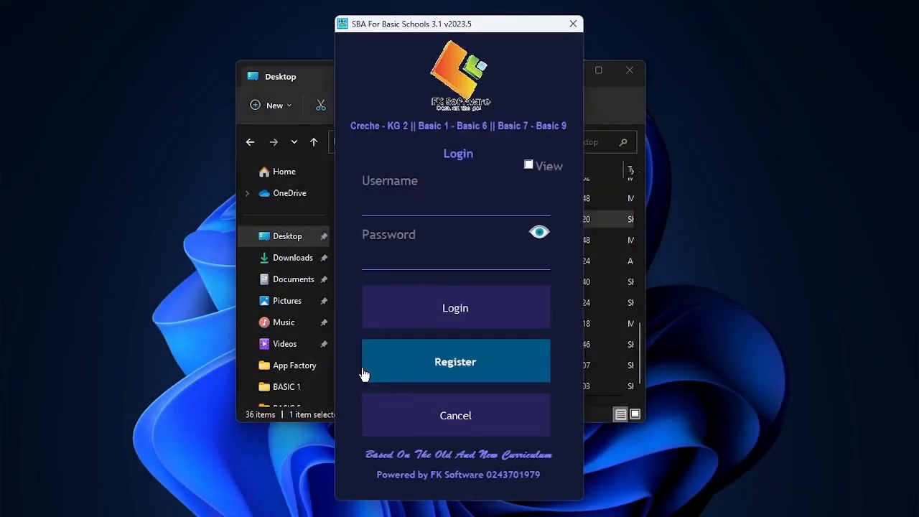
Log in with username Admin and the account password, then open the Add Student learner details window.
{"action": "left_click", "coordinate": [389, 196]}
{"action": "type", "text": "Admin"}
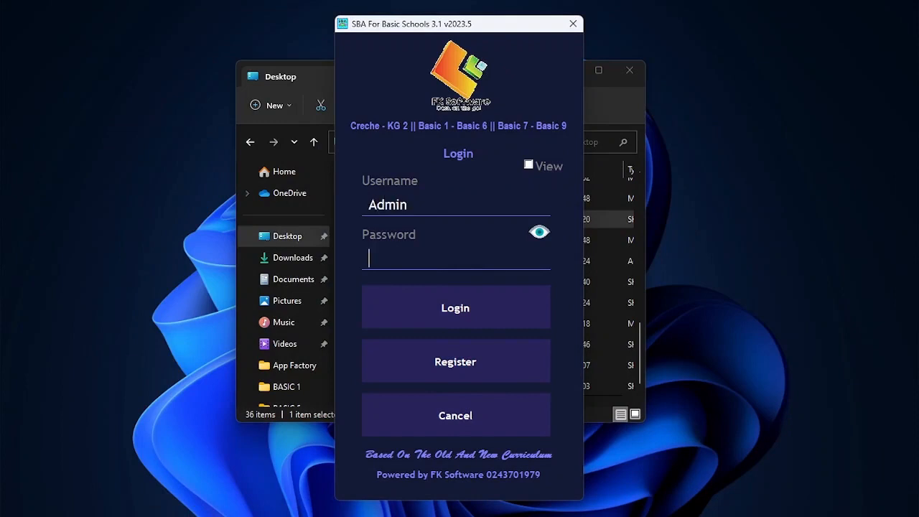
{"action": "key", "text": "Return"}
{"action": "key", "text": "Return"}
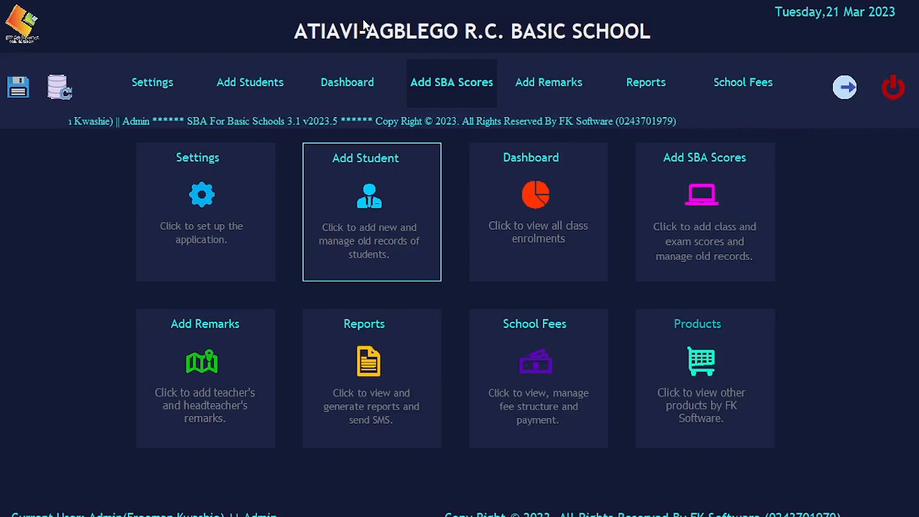
{"action": "left_click", "coordinate": [339, 194]}
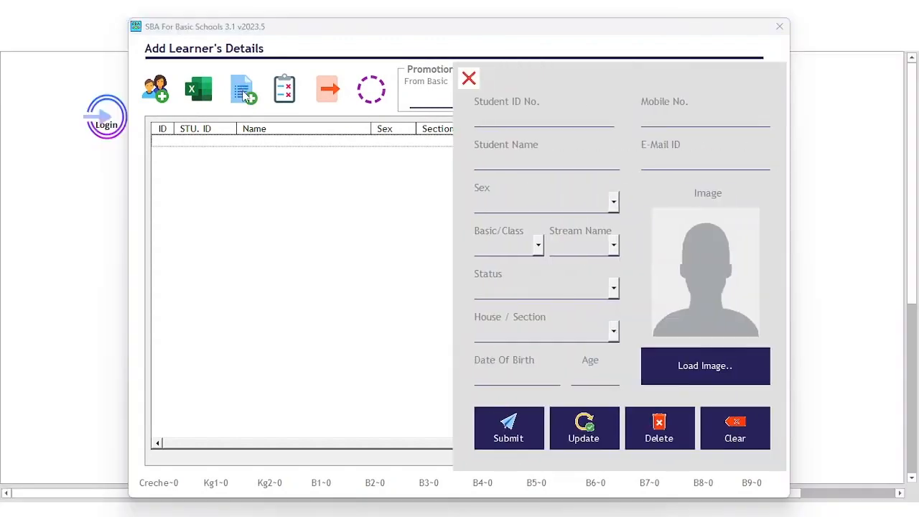
Import the Name Input File workbook from the Desktop, loading learners AG001 to AG009.
{"action": "left_click", "coordinate": [242, 88]}
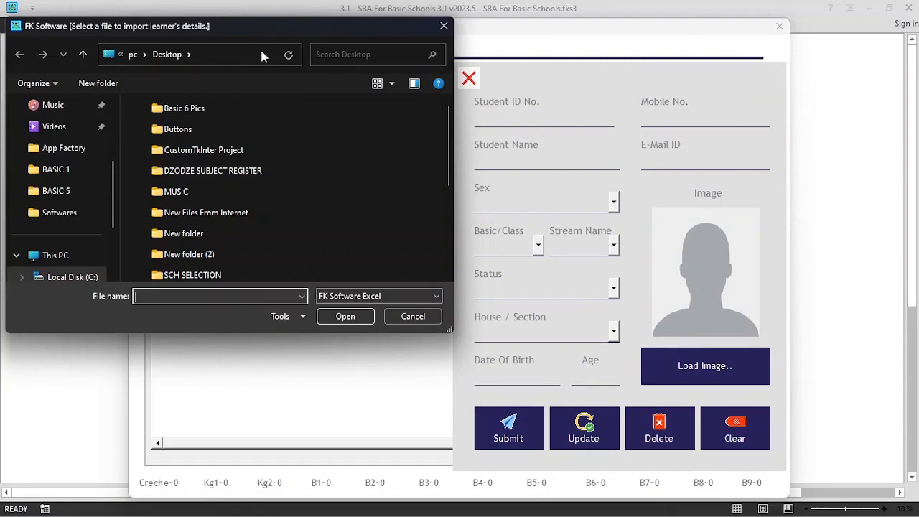
{"action": "left_click_drag", "start_coordinate": [256, 22], "coordinate": [394, 36]}
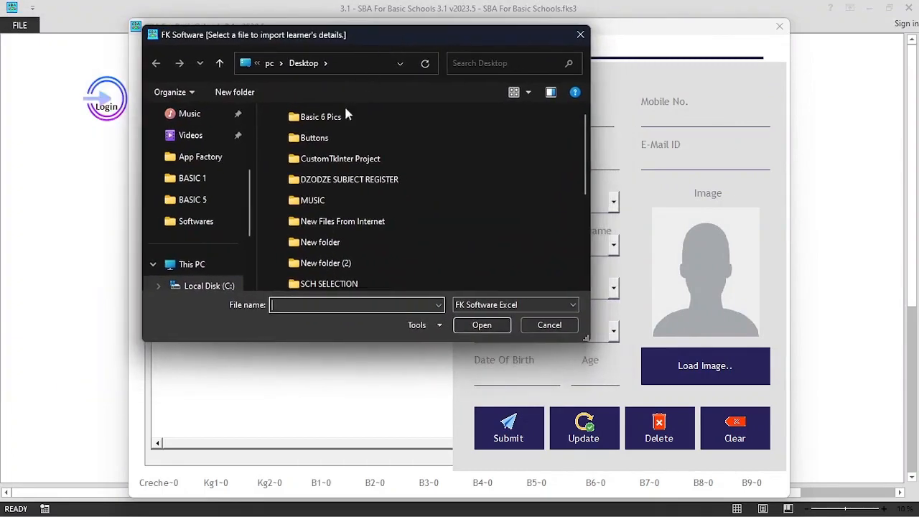
{"action": "scroll", "coordinate": [206, 153], "scroll_direction": "up", "scroll_amount": 3}
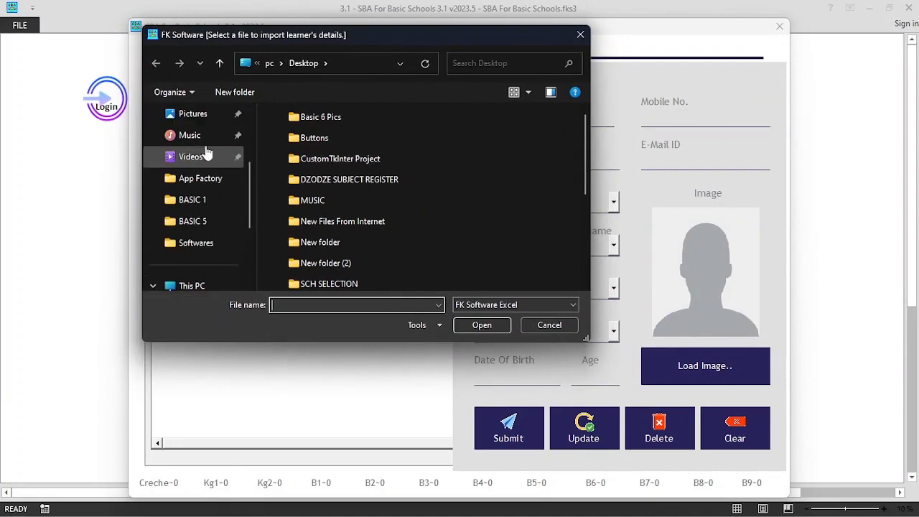
{"action": "left_click", "coordinate": [188, 136]}
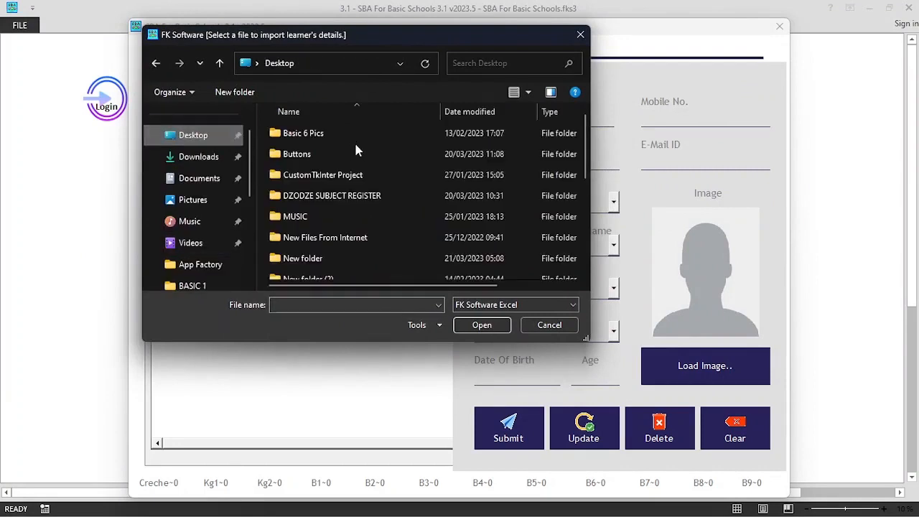
{"action": "scroll", "coordinate": [352, 151], "scroll_direction": "down", "scroll_amount": 3}
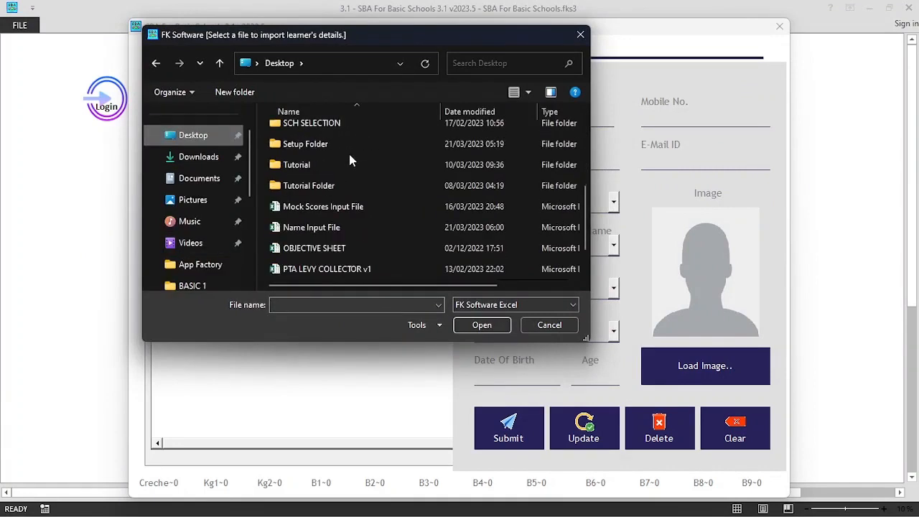
{"action": "left_click", "coordinate": [330, 229]}
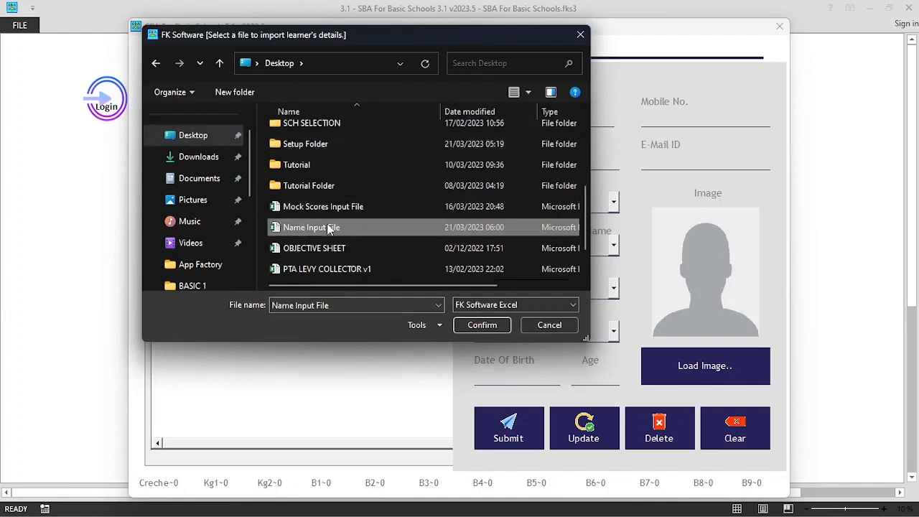
{"action": "left_click", "coordinate": [480, 327]}
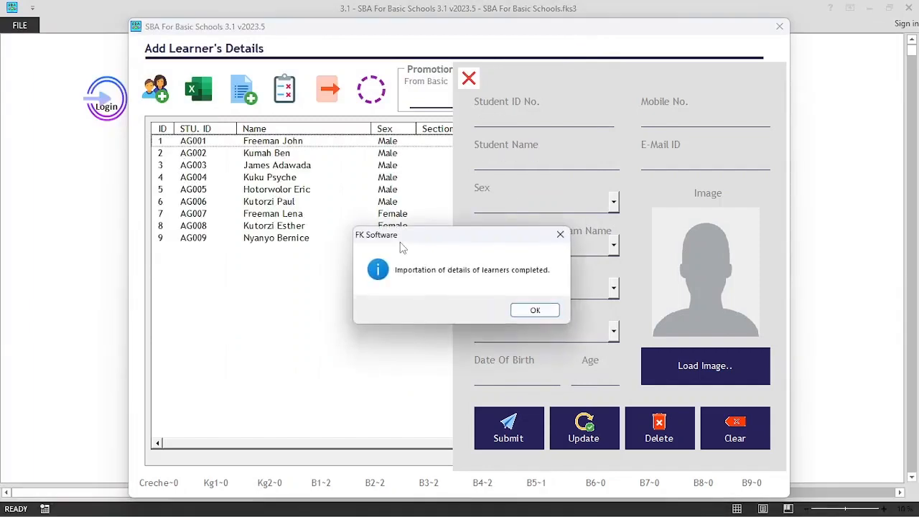
{"action": "left_click", "coordinate": [531, 309]}
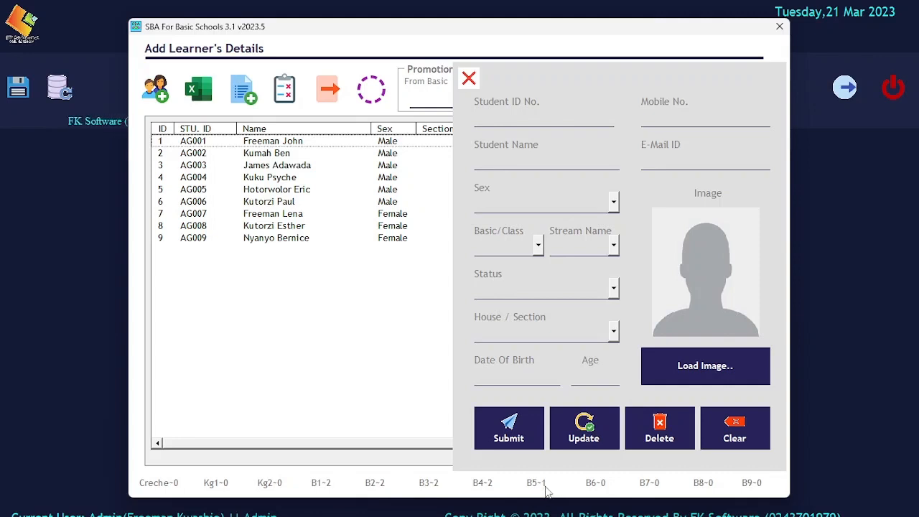
Hide the entry form, inspect four learners' details, then select rows AG004 to AG007.
{"action": "left_click", "coordinate": [468, 79]}
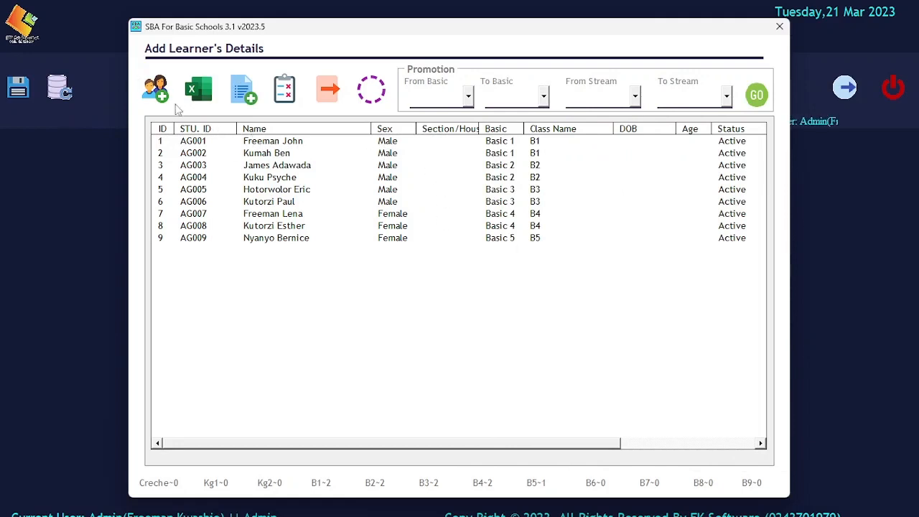
{"action": "left_click", "coordinate": [269, 143]}
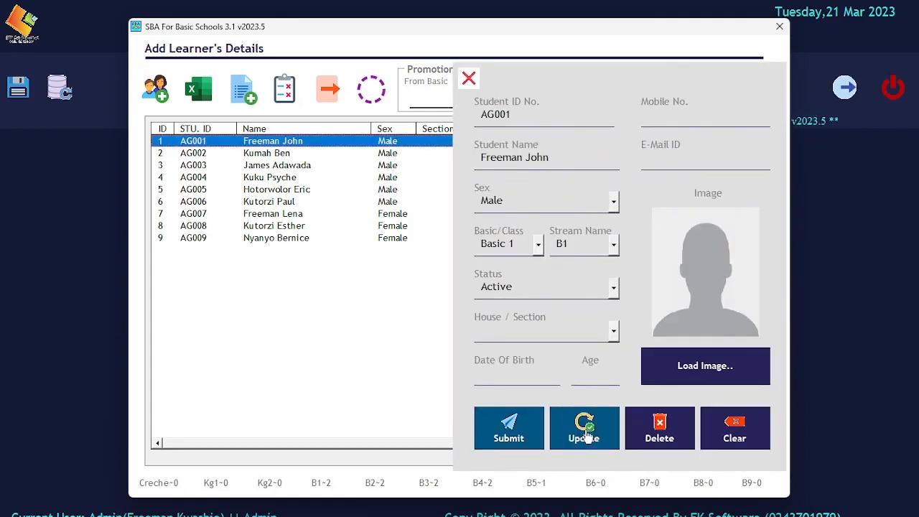
{"action": "left_click", "coordinate": [278, 166]}
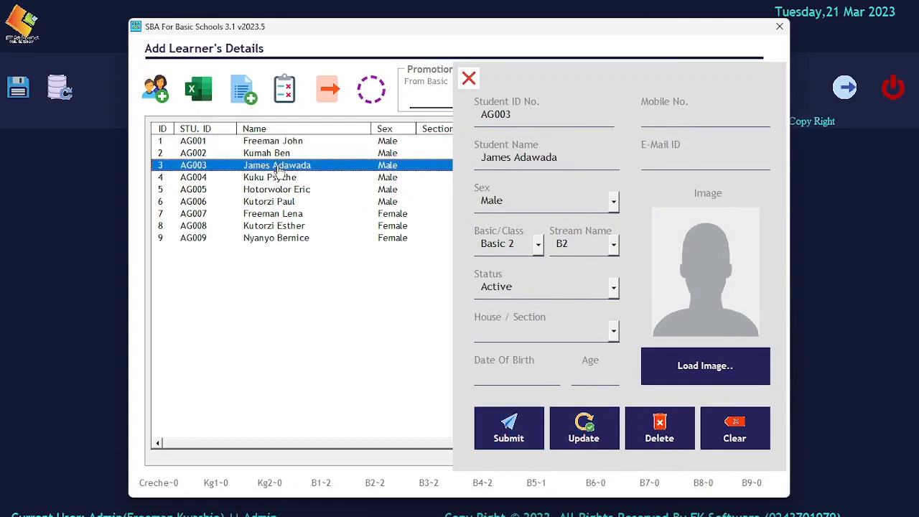
{"action": "left_click", "coordinate": [280, 202]}
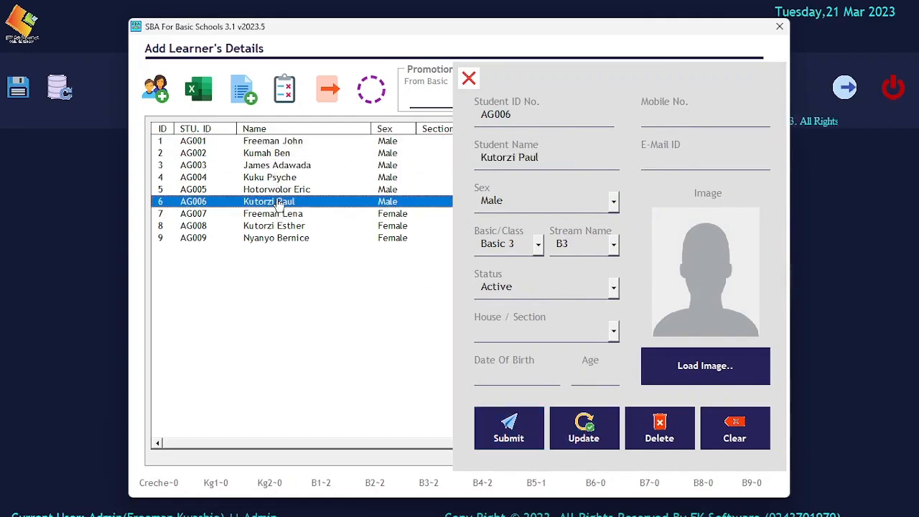
{"action": "left_click", "coordinate": [300, 225]}
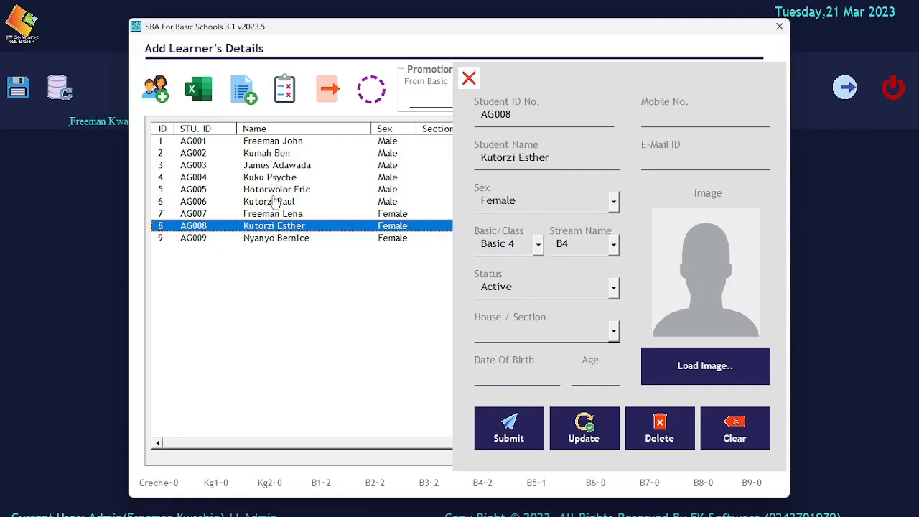
{"action": "left_click_drag", "start_coordinate": [271, 178], "coordinate": [274, 208]}
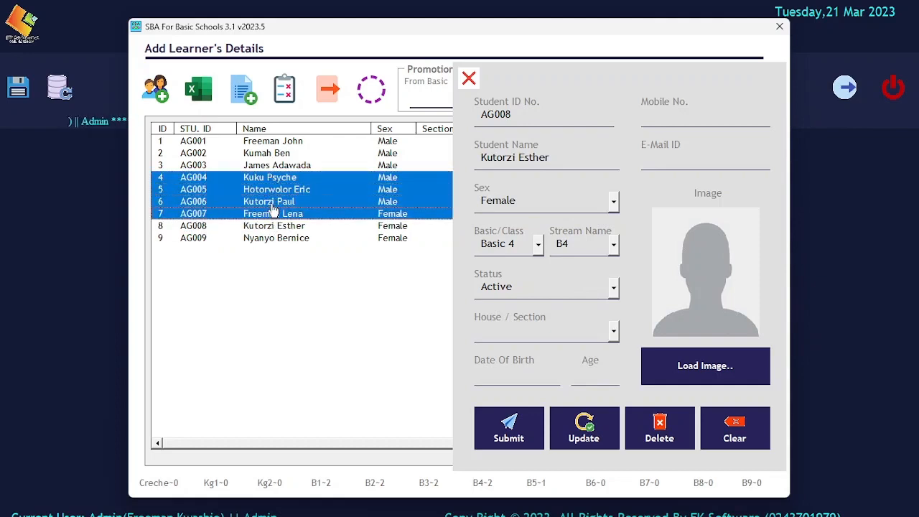
Delete the four selected learners at once, confirm with Yes, and hide the entry form.
{"action": "left_click", "coordinate": [291, 95]}
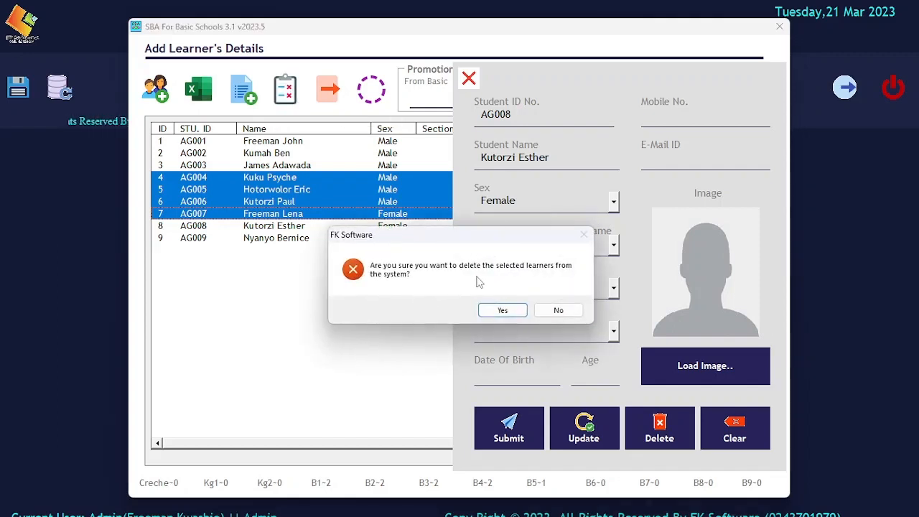
{"action": "left_click", "coordinate": [503, 310]}
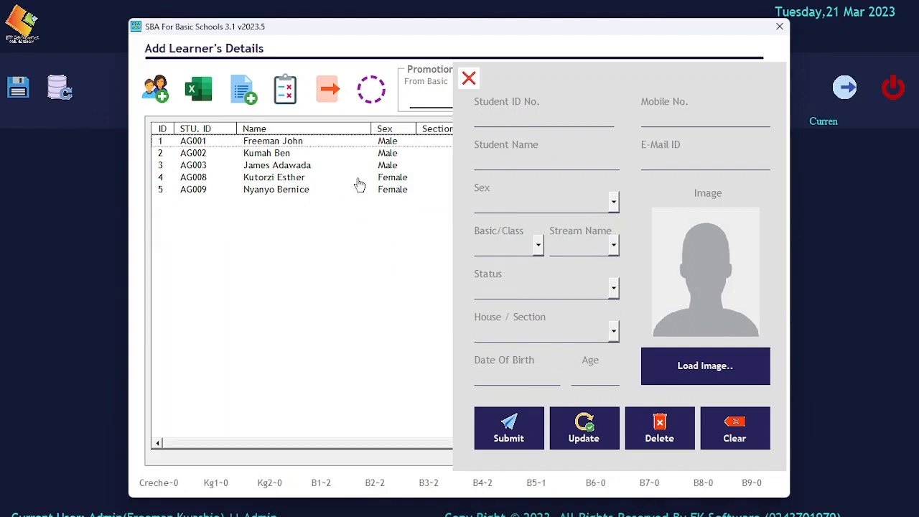
{"action": "left_click", "coordinate": [467, 79]}
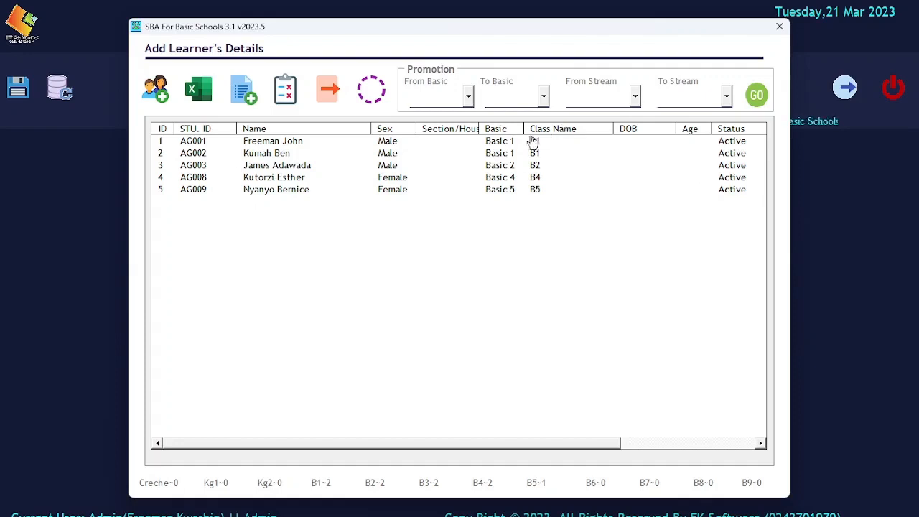
{"action": "left_click_drag", "start_coordinate": [514, 143], "coordinate": [515, 190]}
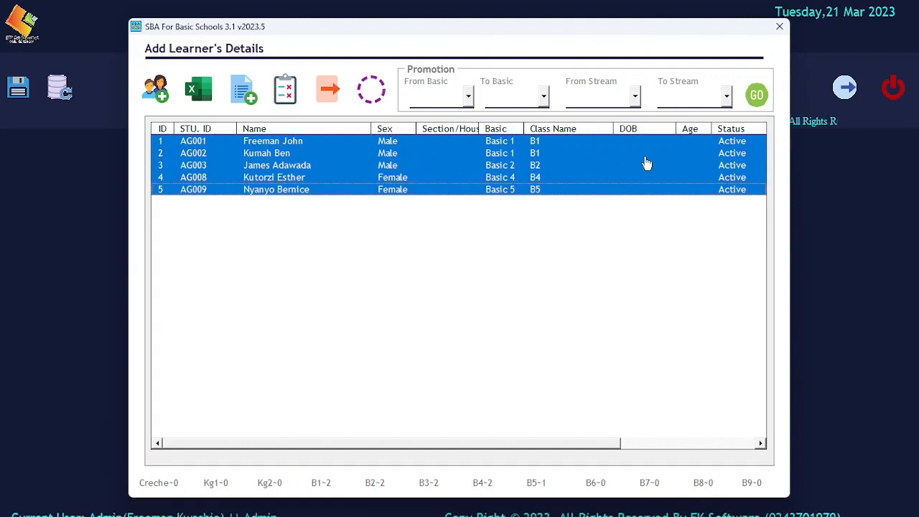
{"action": "left_click", "coordinate": [371, 89]}
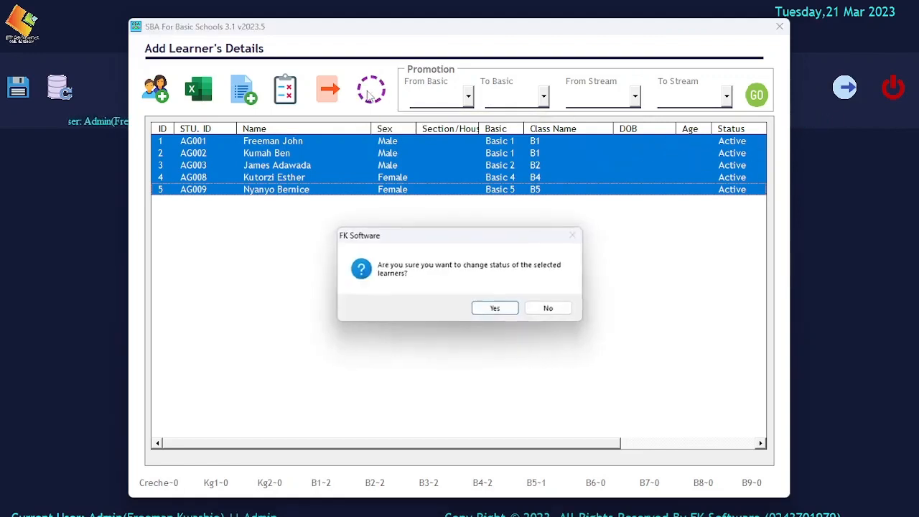
{"action": "left_click", "coordinate": [497, 311]}
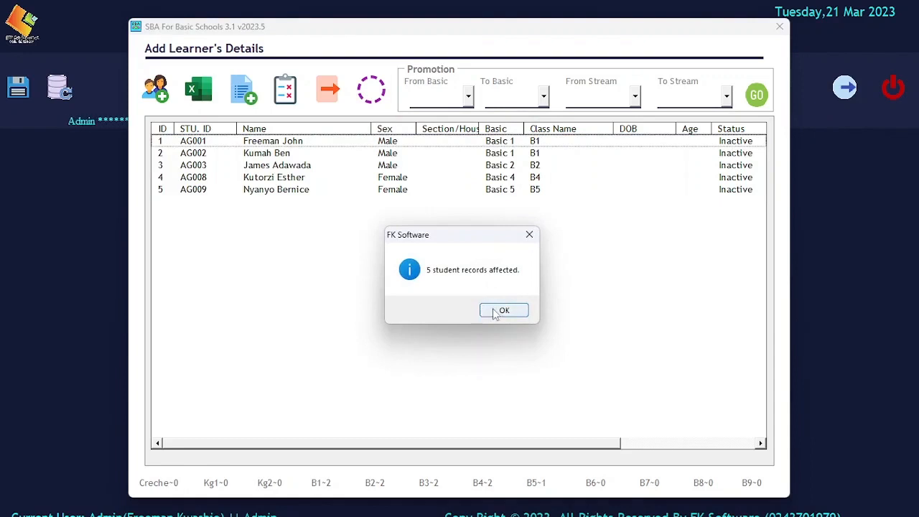
{"action": "left_click", "coordinate": [502, 311]}
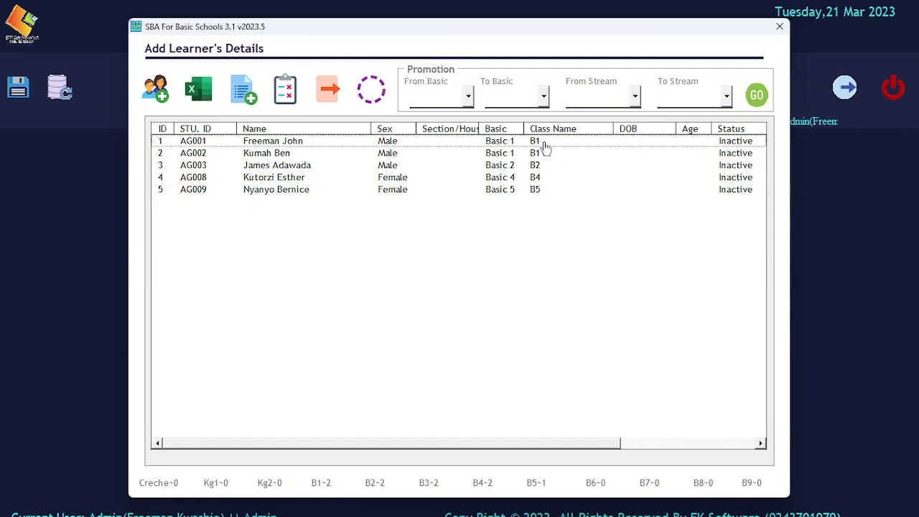
{"action": "left_click_drag", "start_coordinate": [540, 147], "coordinate": [542, 189]}
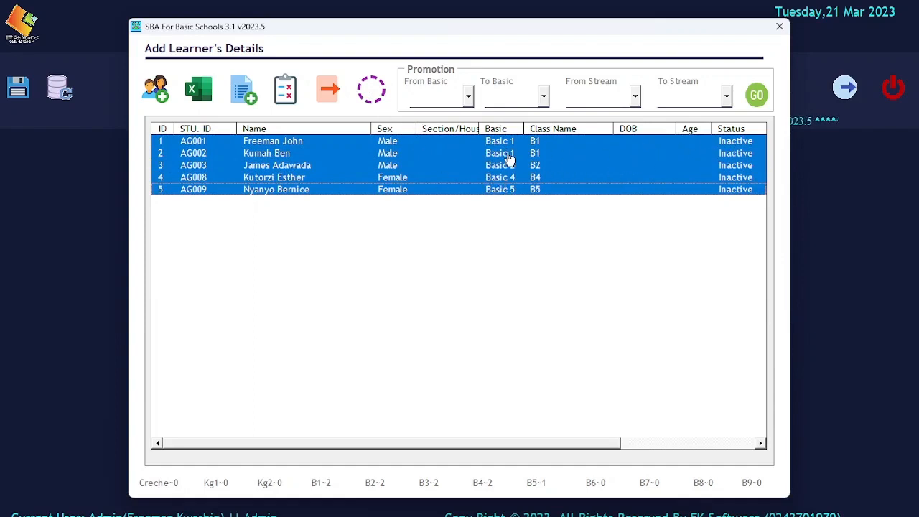
{"action": "left_click", "coordinate": [379, 97]}
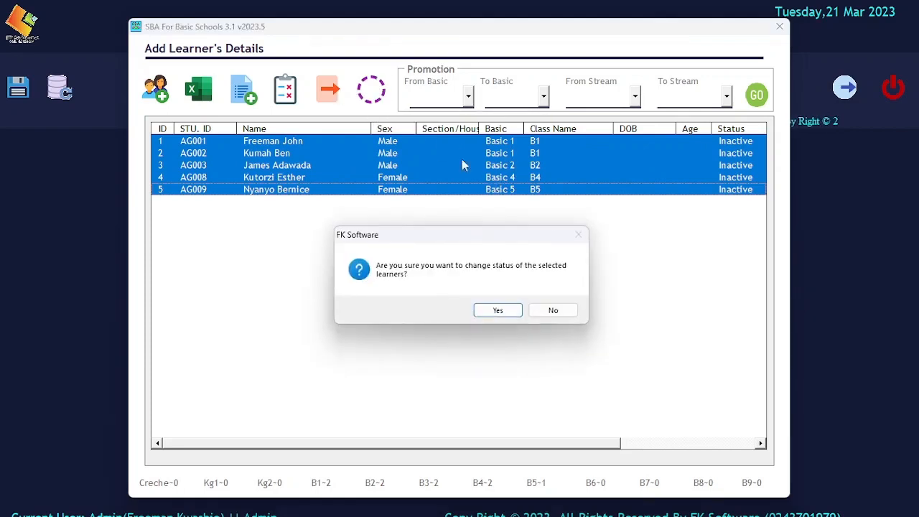
{"action": "left_click", "coordinate": [497, 310]}
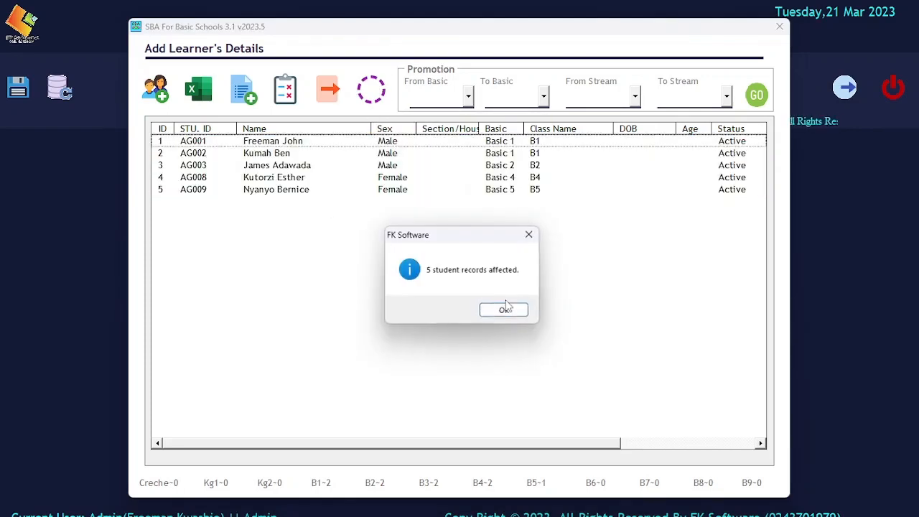
{"action": "left_click", "coordinate": [504, 311]}
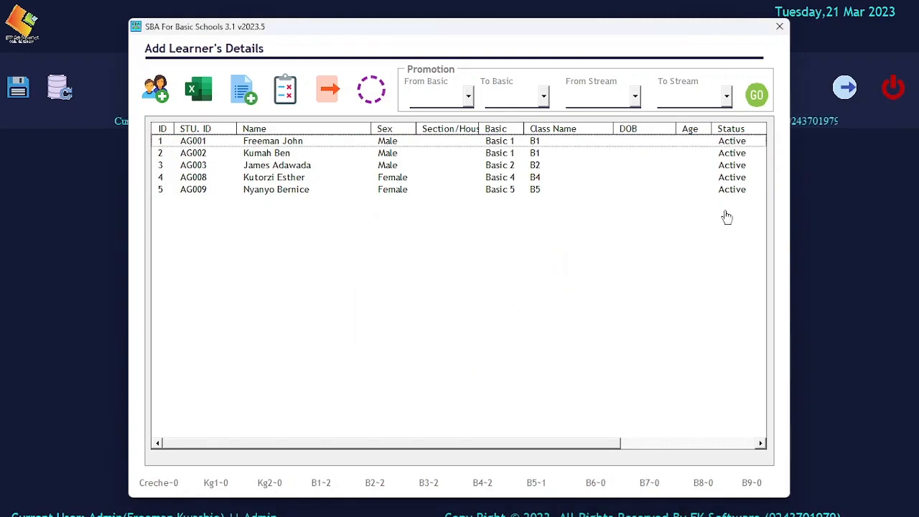
Explore the Promotion class dropdowns and select the Basic 5 learner in the table.
{"action": "left_click", "coordinate": [155, 90]}
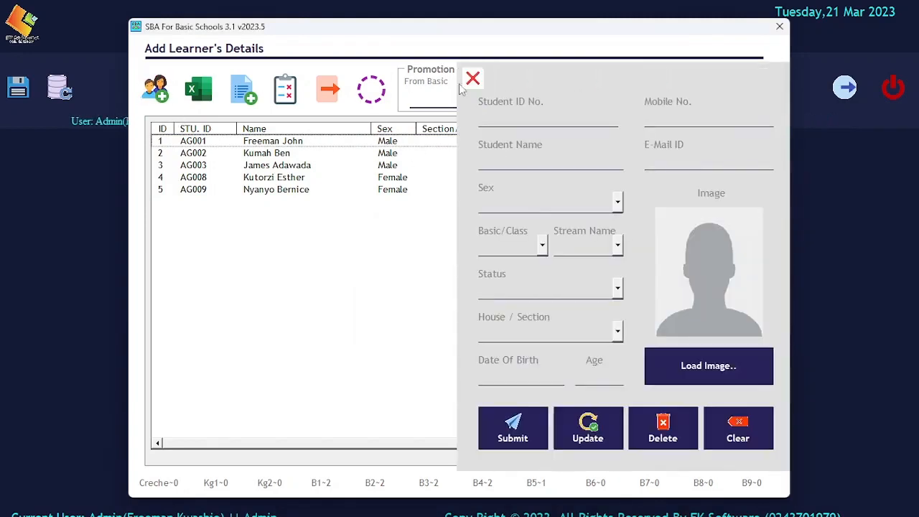
{"action": "left_click", "coordinate": [472, 78]}
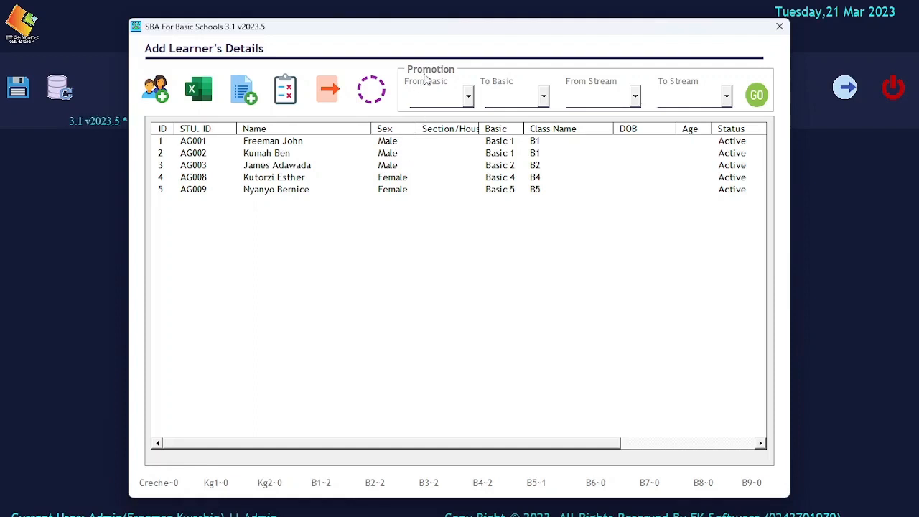
{"action": "left_click", "coordinate": [468, 98]}
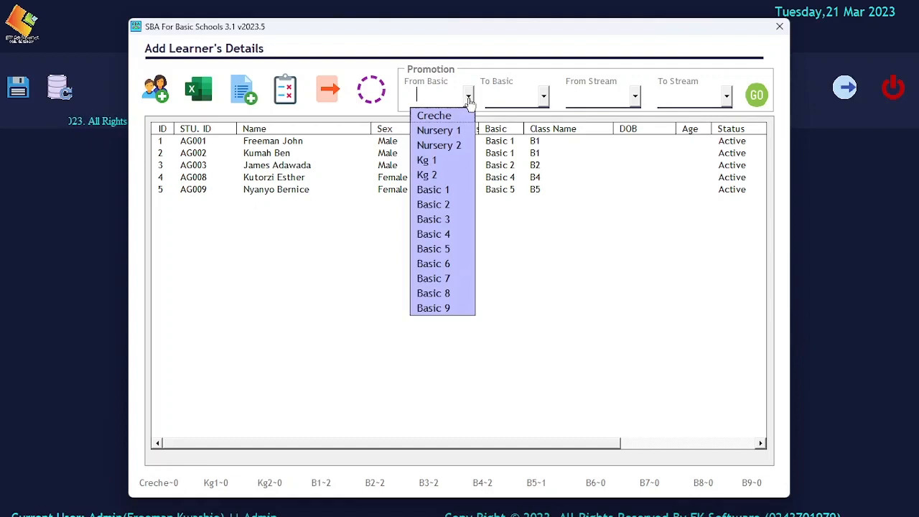
{"action": "left_click", "coordinate": [453, 191]}
{"action": "left_click", "coordinate": [544, 96]}
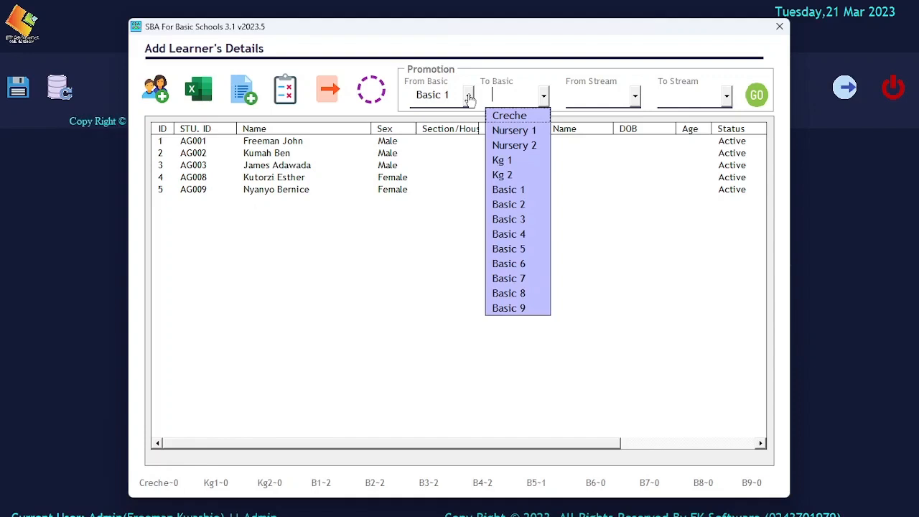
{"action": "left_click", "coordinate": [468, 97]}
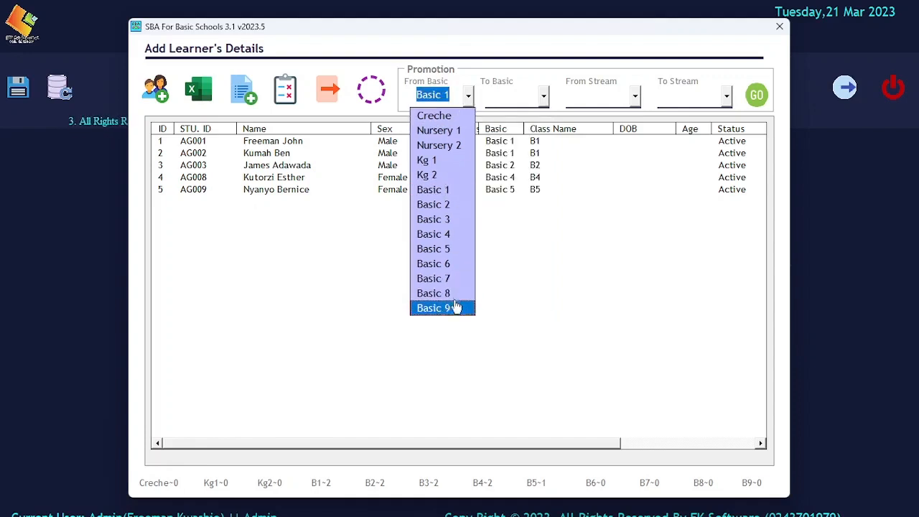
{"action": "left_click", "coordinate": [520, 156]}
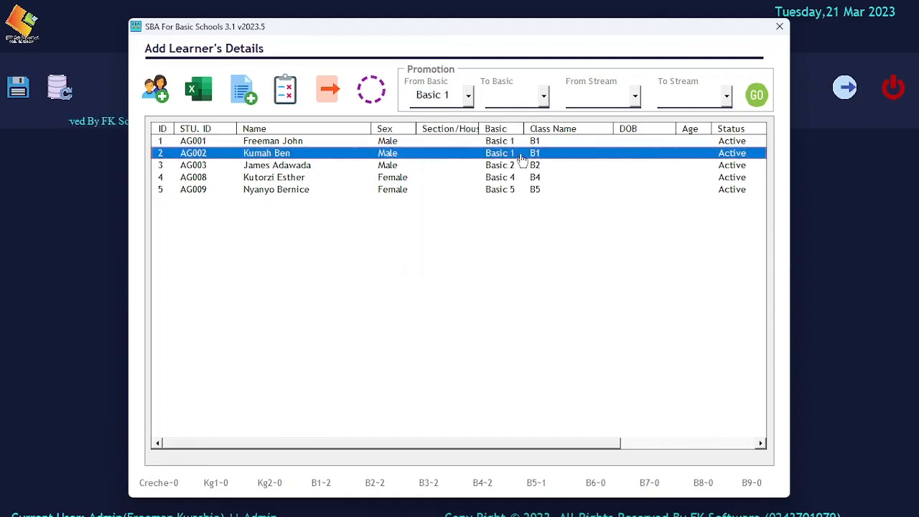
{"action": "left_click", "coordinate": [518, 191]}
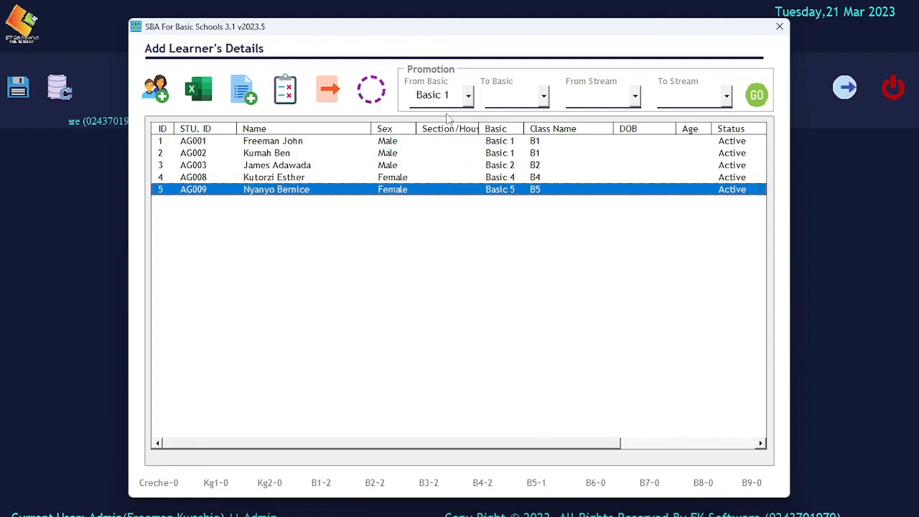
Set the promotion from Basic 5, stream B5 to Basic 6, stream B6.
{"action": "left_click", "coordinate": [468, 96]}
{"action": "left_click", "coordinate": [455, 248]}
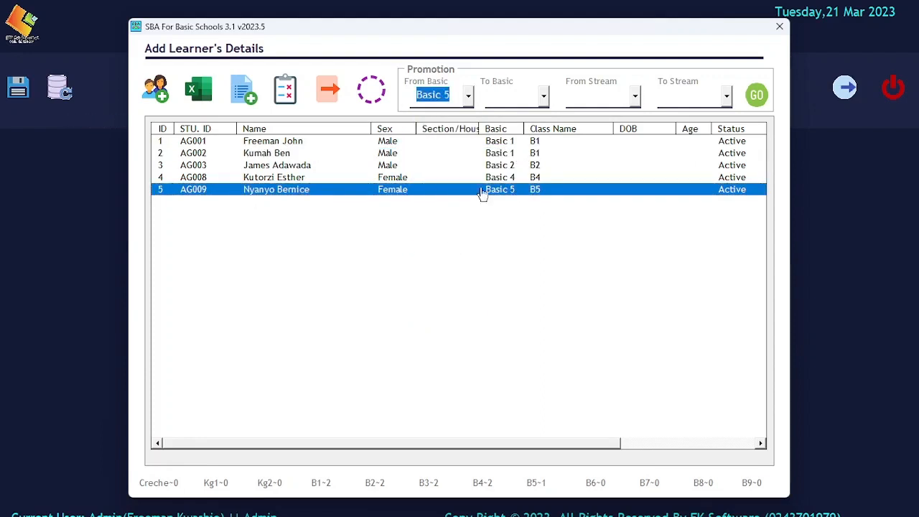
{"action": "left_click", "coordinate": [545, 93]}
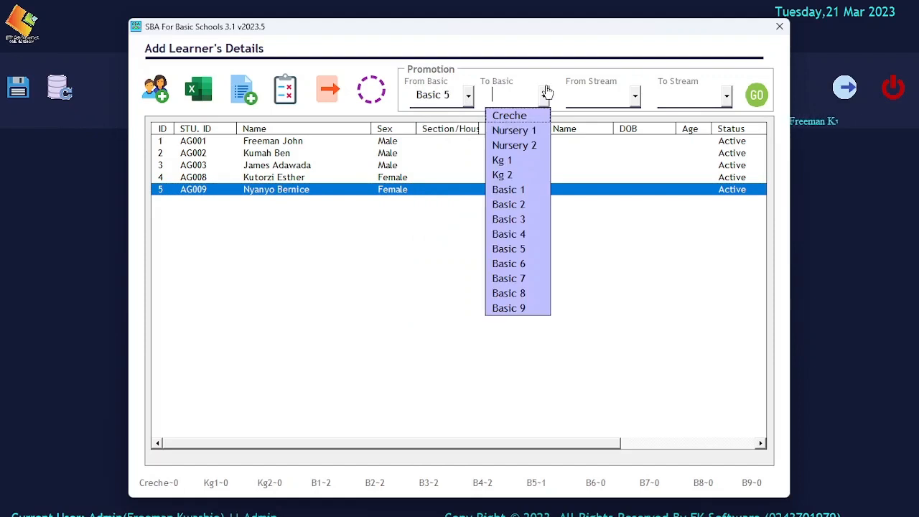
{"action": "left_click", "coordinate": [522, 264]}
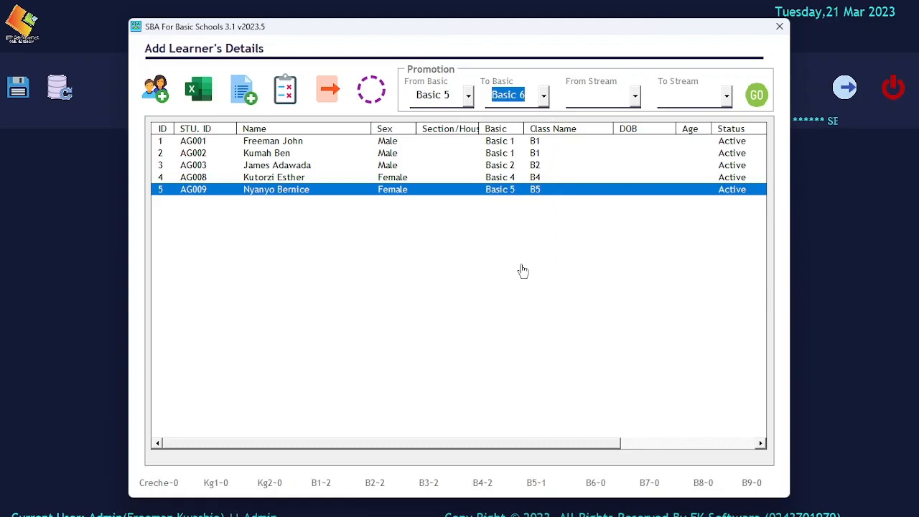
{"action": "left_click", "coordinate": [635, 99]}
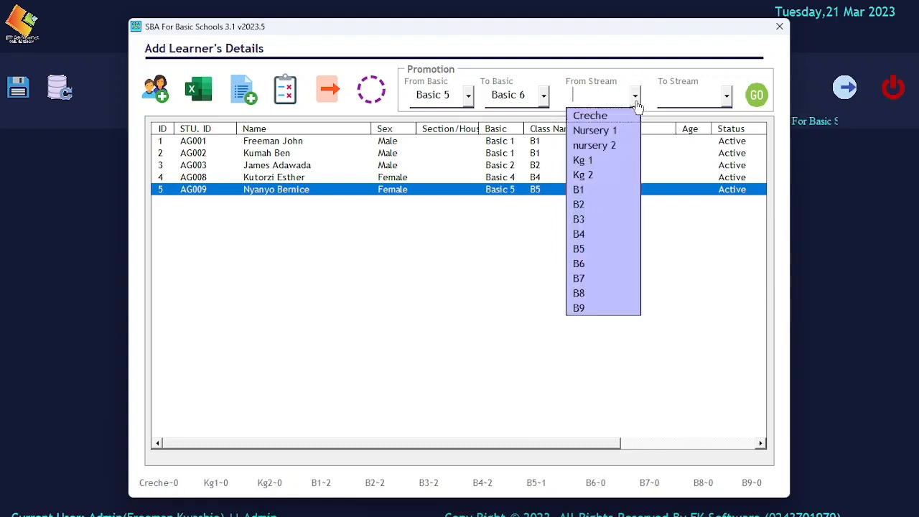
{"action": "left_click", "coordinate": [596, 251]}
{"action": "left_click", "coordinate": [725, 95]}
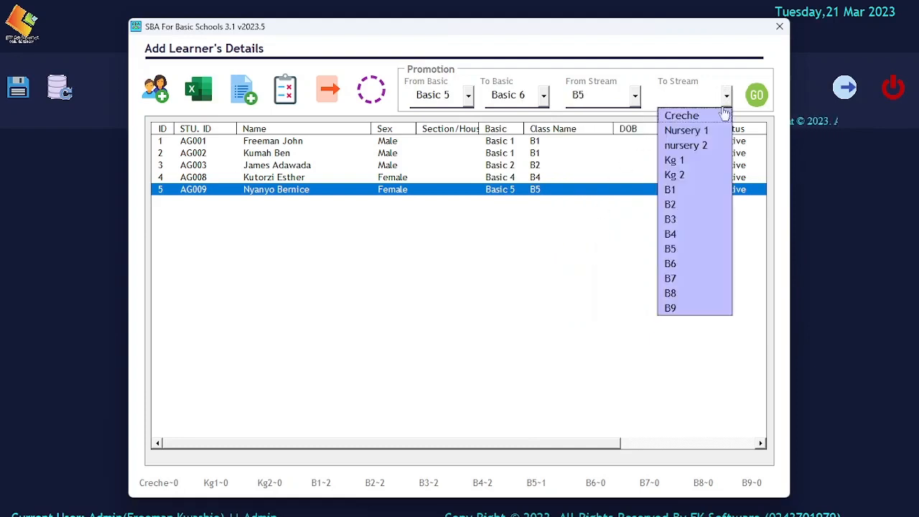
{"action": "left_click", "coordinate": [675, 263]}
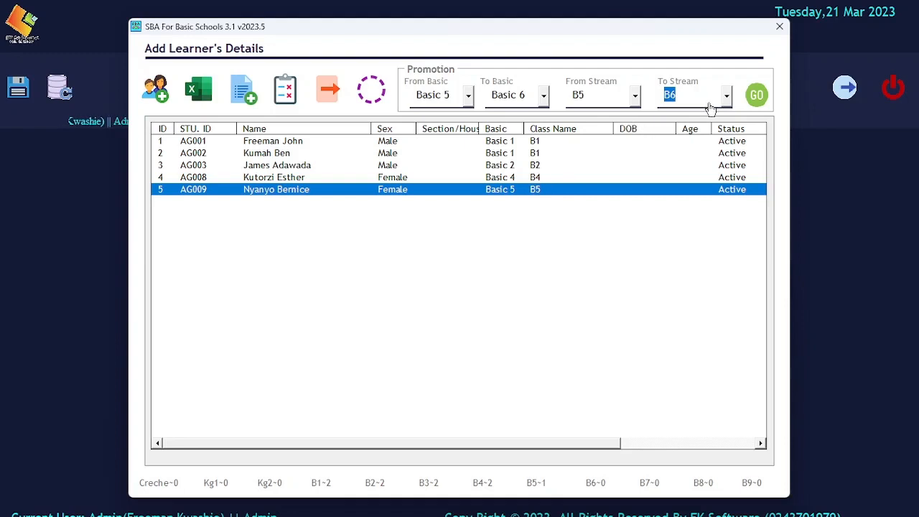
Run the promotion, confirm it, and check the promoted learner's new class.
{"action": "left_click", "coordinate": [752, 103]}
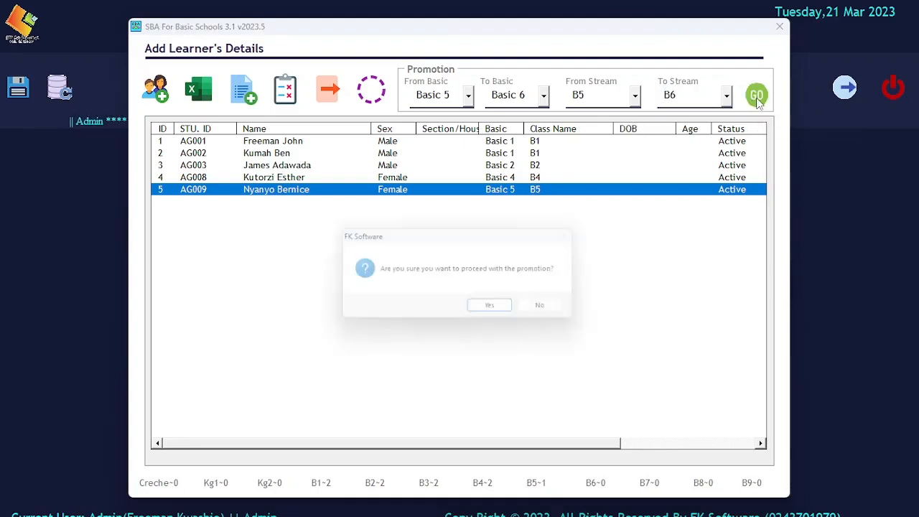
{"action": "left_click", "coordinate": [496, 313]}
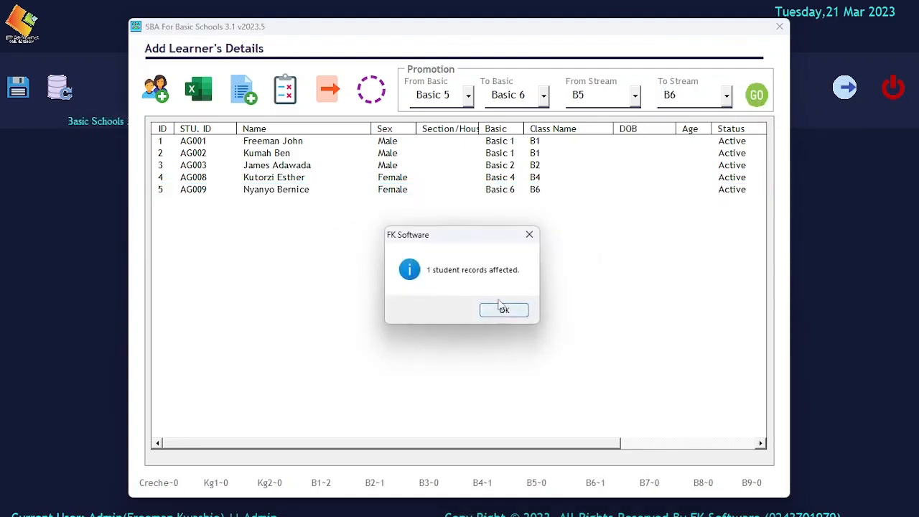
{"action": "left_click", "coordinate": [504, 309]}
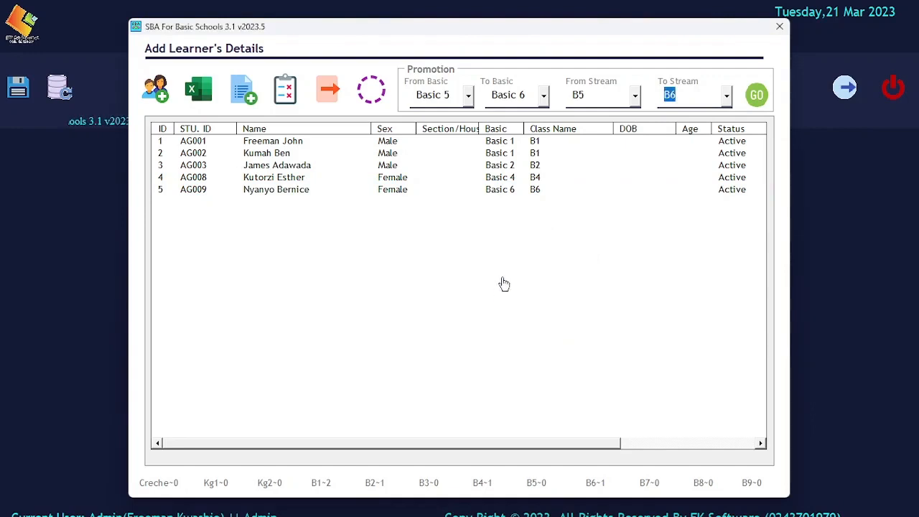
{"action": "left_click", "coordinate": [523, 193]}
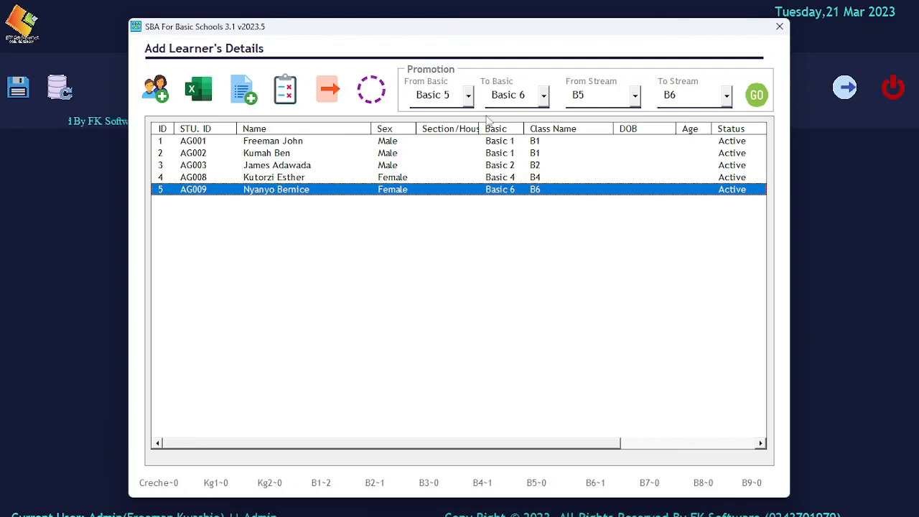
Set the promotion from Basic 4, stream B4 to Basic 5, stream B5.
{"action": "left_click", "coordinate": [469, 96]}
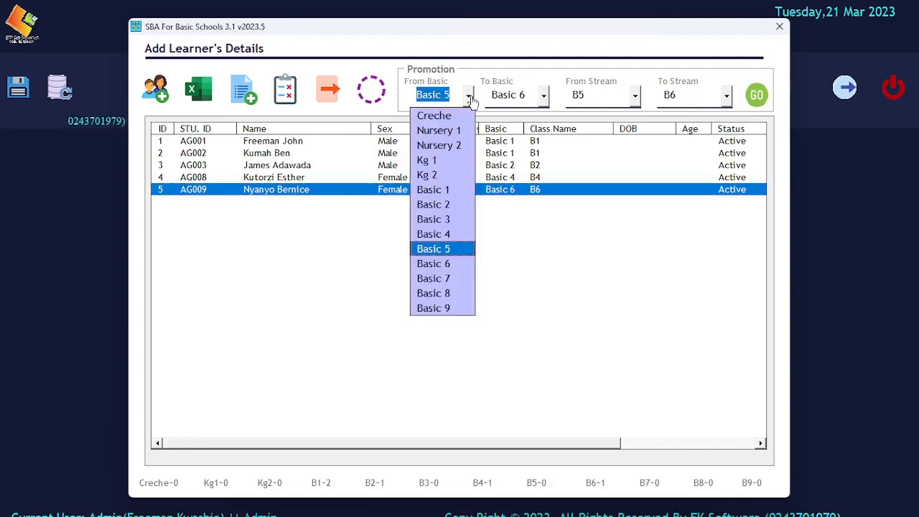
{"action": "left_click", "coordinate": [438, 237]}
{"action": "left_click", "coordinate": [543, 100]}
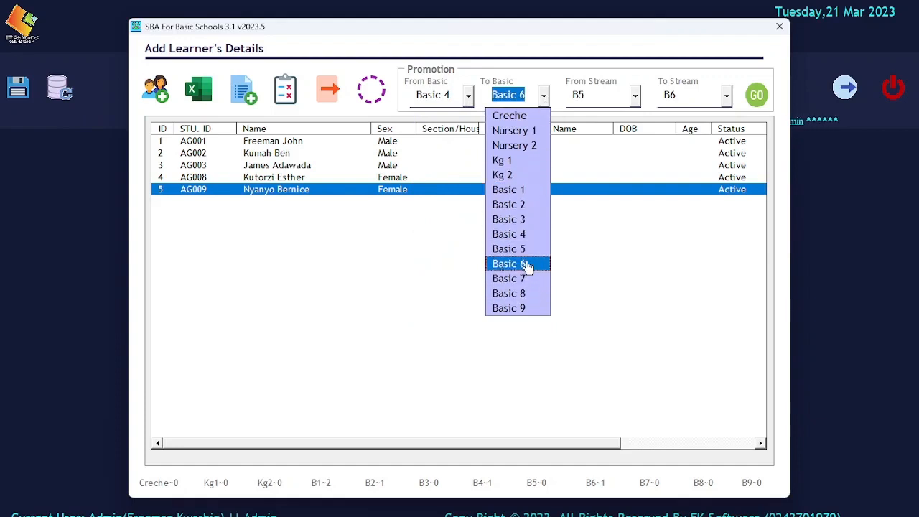
{"action": "left_click", "coordinate": [521, 249]}
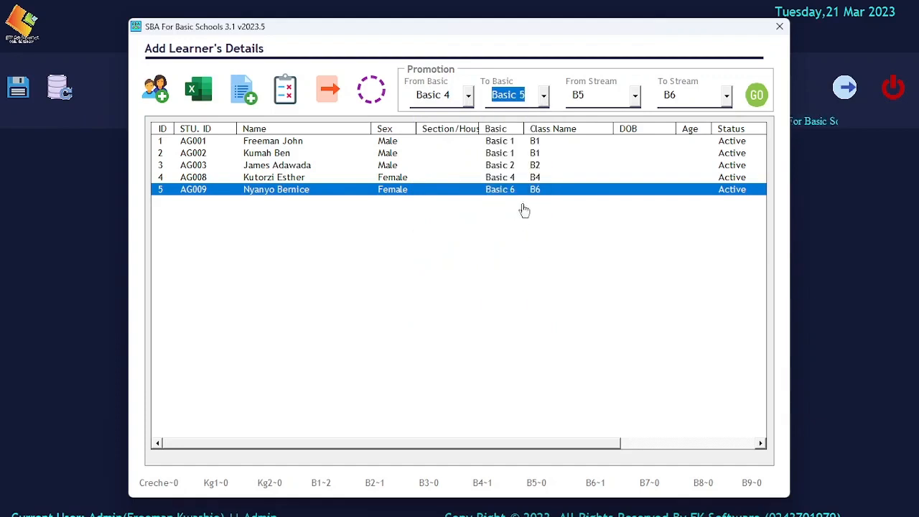
{"action": "left_click", "coordinate": [636, 96]}
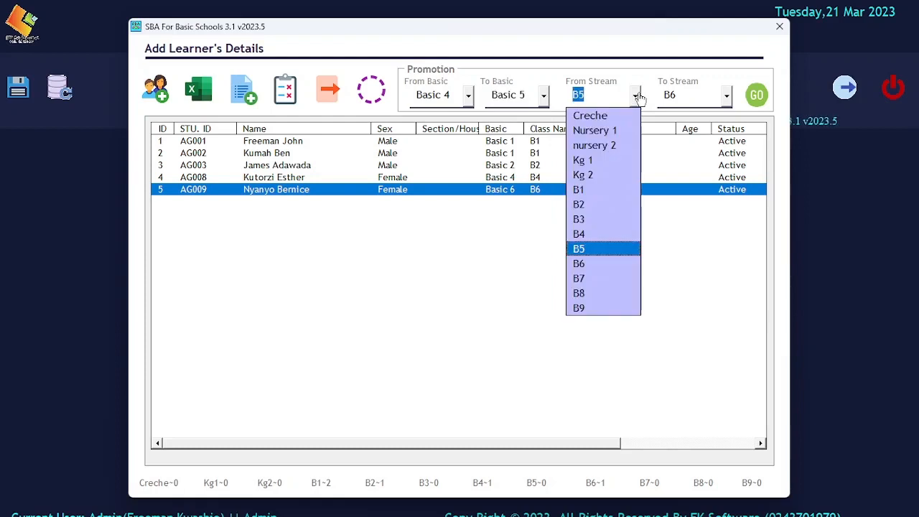
{"action": "left_click", "coordinate": [580, 234]}
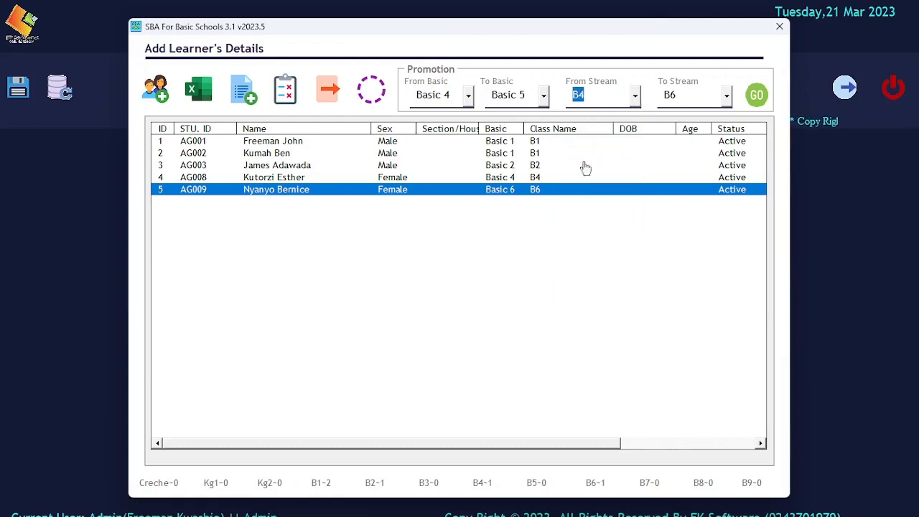
{"action": "left_click", "coordinate": [728, 97]}
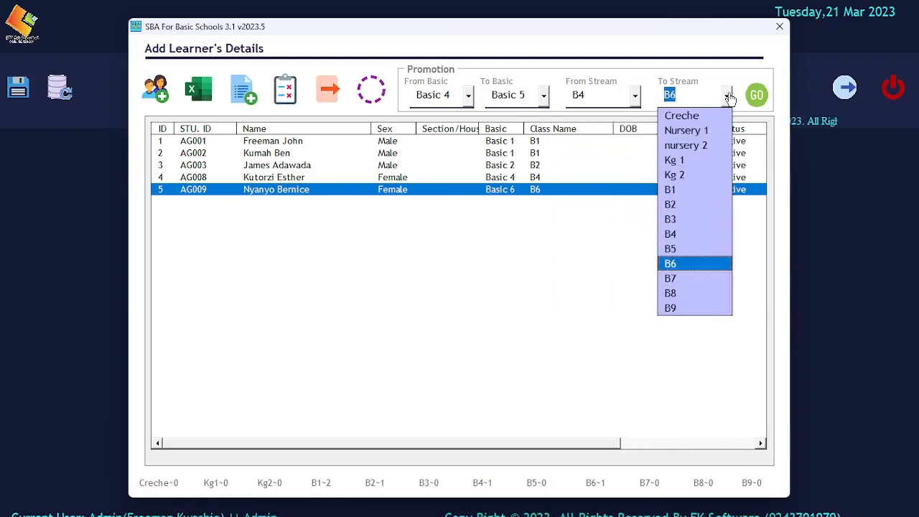
{"action": "left_click", "coordinate": [687, 249]}
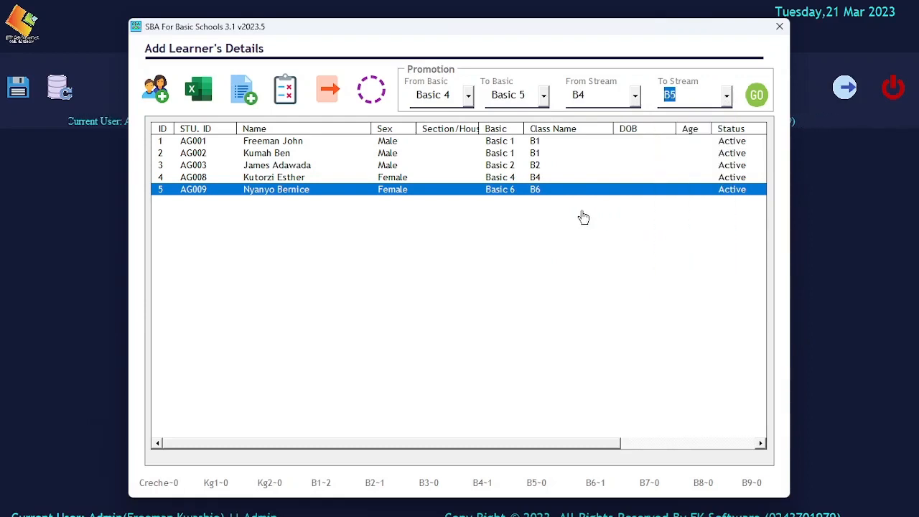
Promote the Basic 4 learner, confirm, check the result, then bring up the Add Learner form.
{"action": "left_click", "coordinate": [531, 180]}
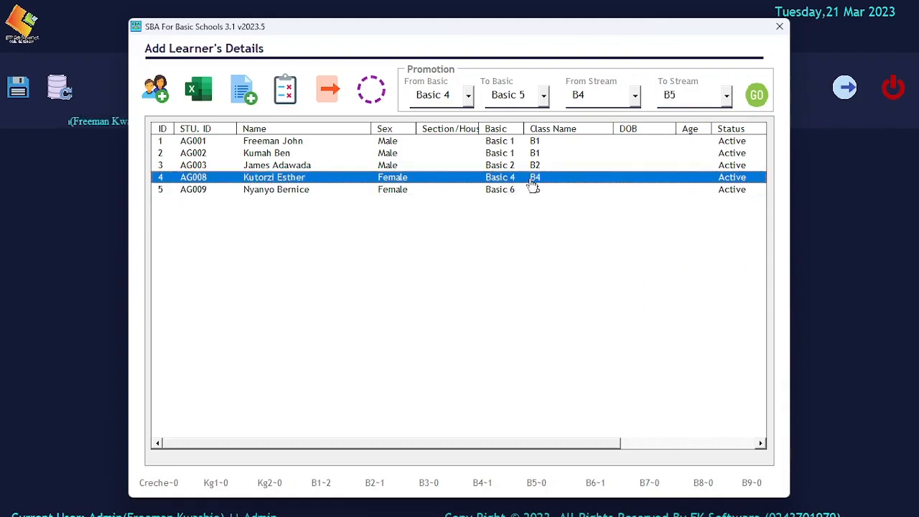
{"action": "left_click", "coordinate": [757, 98]}
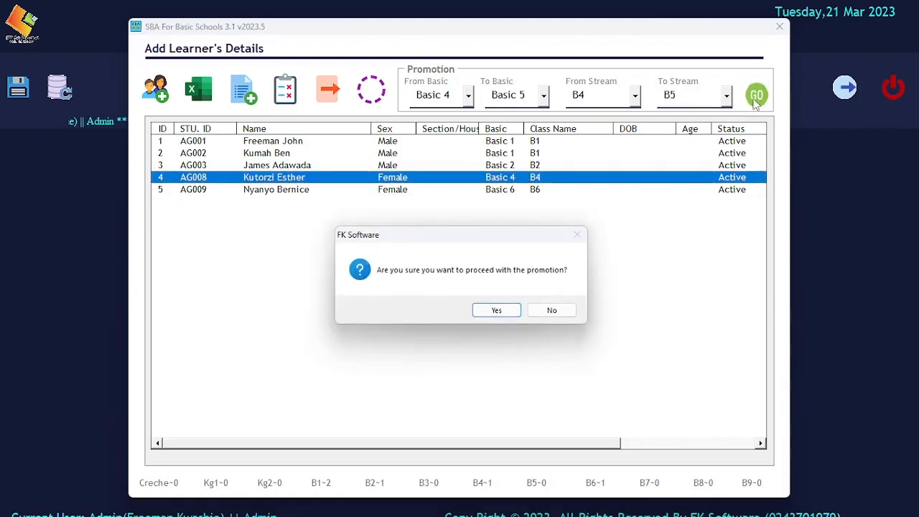
{"action": "left_click", "coordinate": [493, 311]}
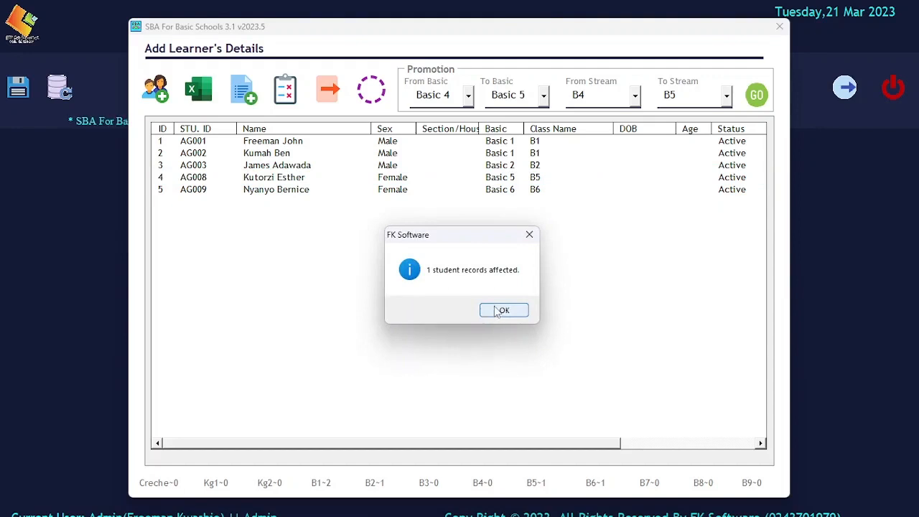
{"action": "left_click", "coordinate": [494, 309]}
{"action": "left_click", "coordinate": [532, 180]}
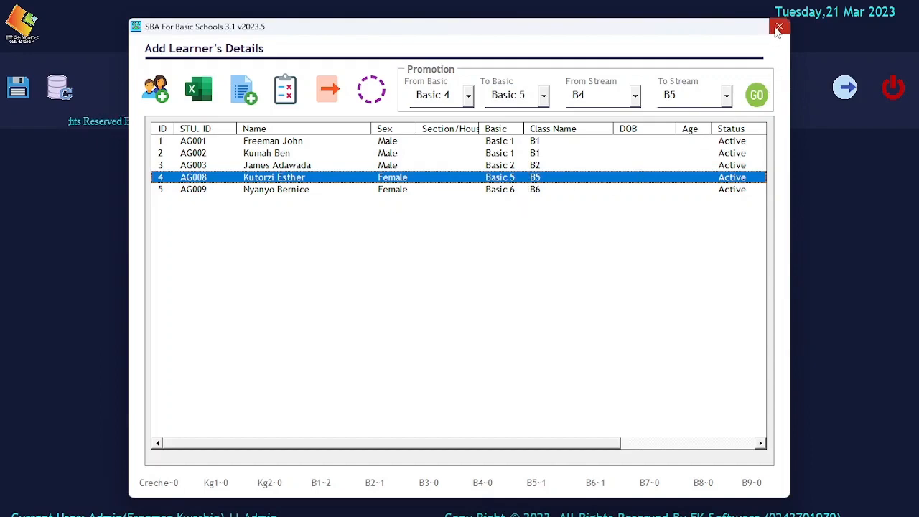
{"action": "left_click", "coordinate": [155, 85]}
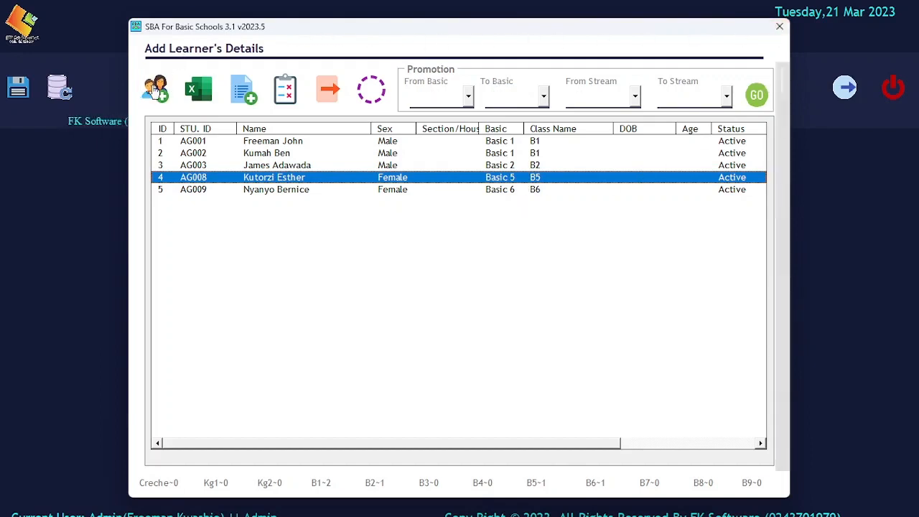